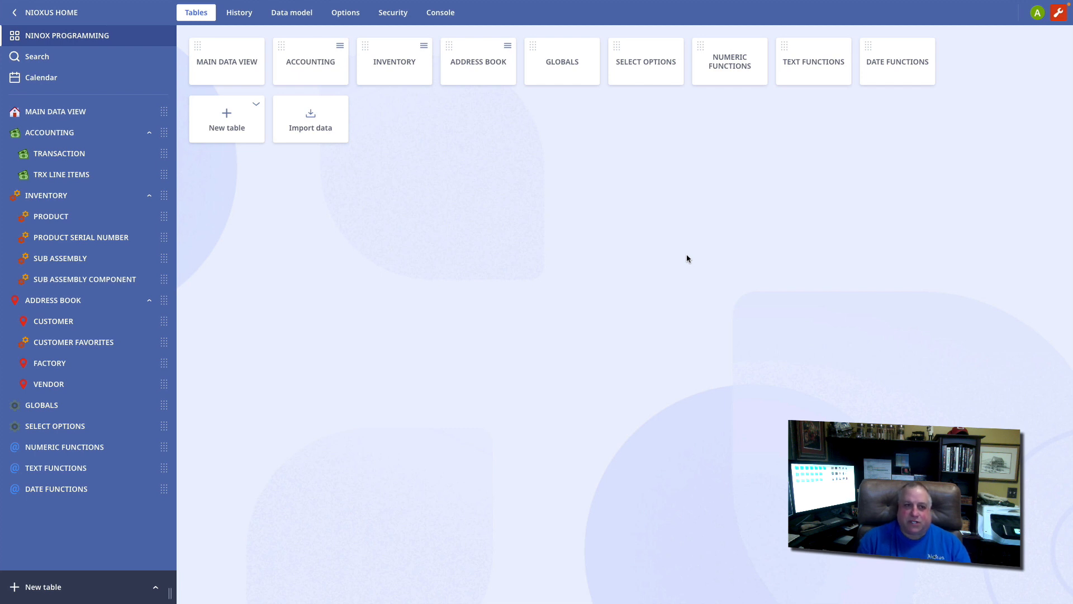
Open the HP27-577 line item in the TRANSACTION table and review the S/N UNIT SELECT field's choices and dynamic value settings
{"action": "left_click", "coordinate": [89, 157]}
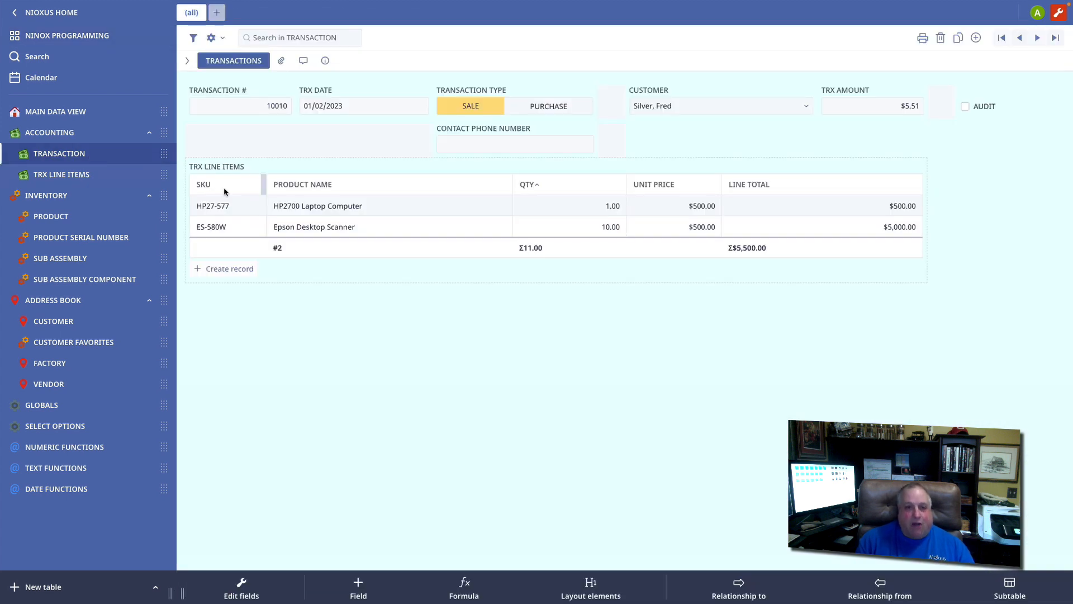
{"action": "left_click", "coordinate": [290, 209]}
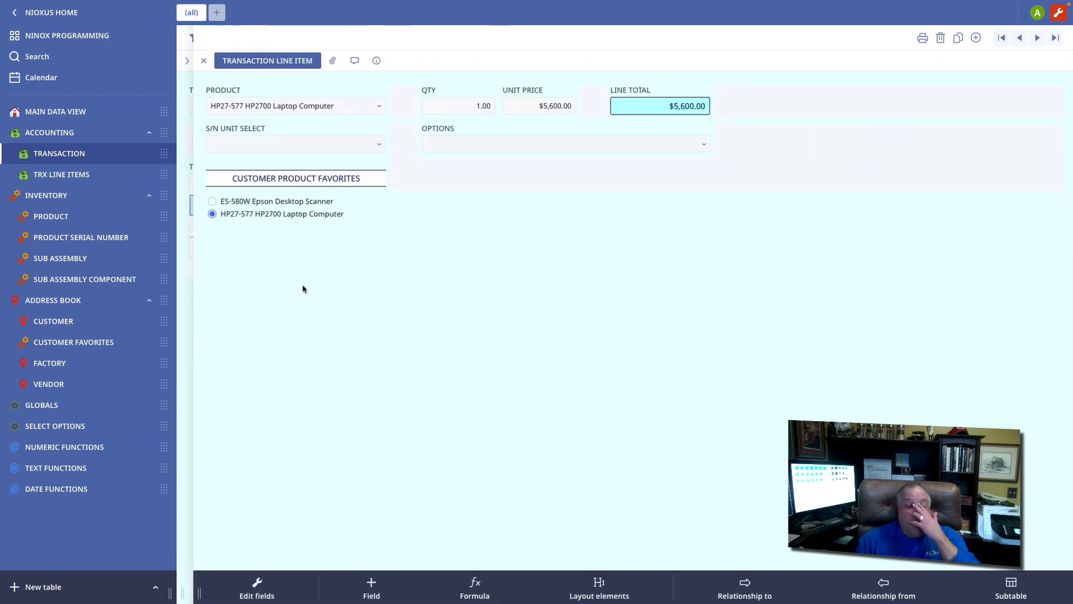
{"action": "left_click", "coordinate": [381, 145]}
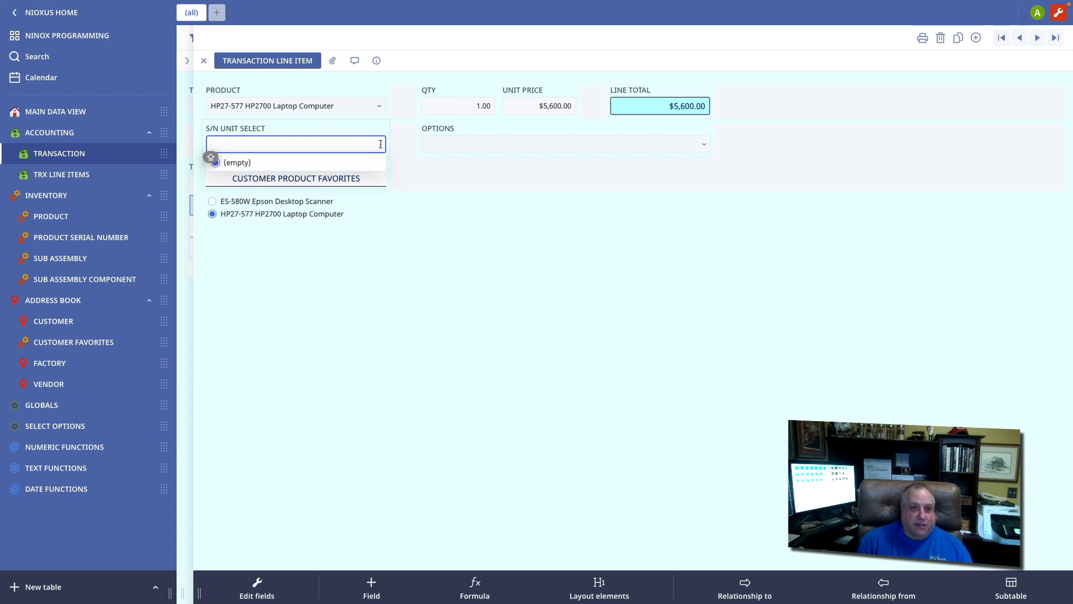
{"action": "left_click", "coordinate": [296, 140]}
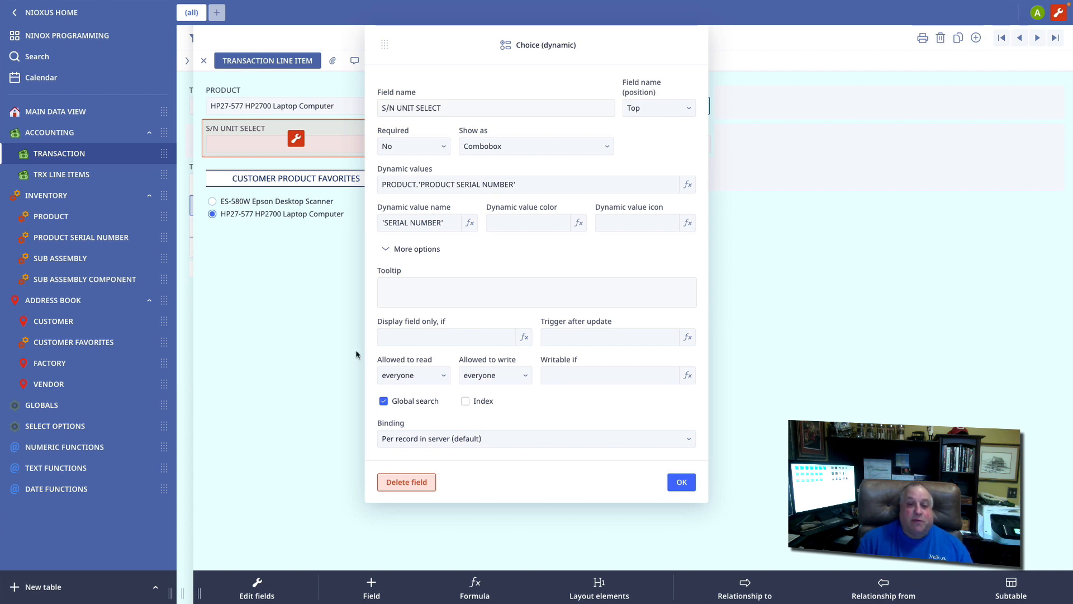
{"action": "left_click", "coordinate": [675, 479]}
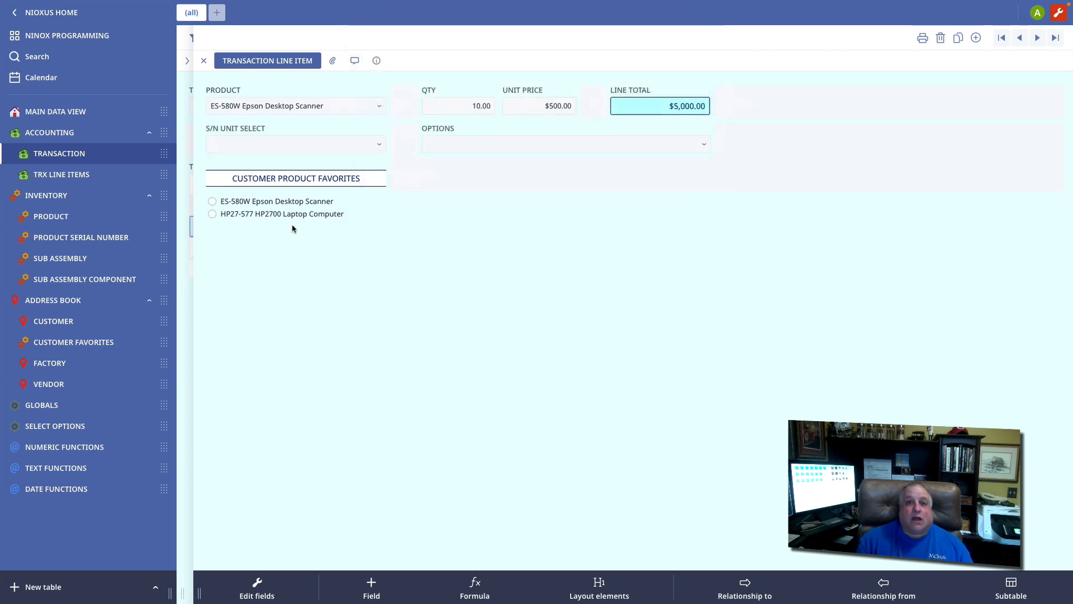
In the ES-580W line item, review the OPTIONS field's dynamic value formula and its list of choices
{"action": "left_click", "coordinate": [516, 128]}
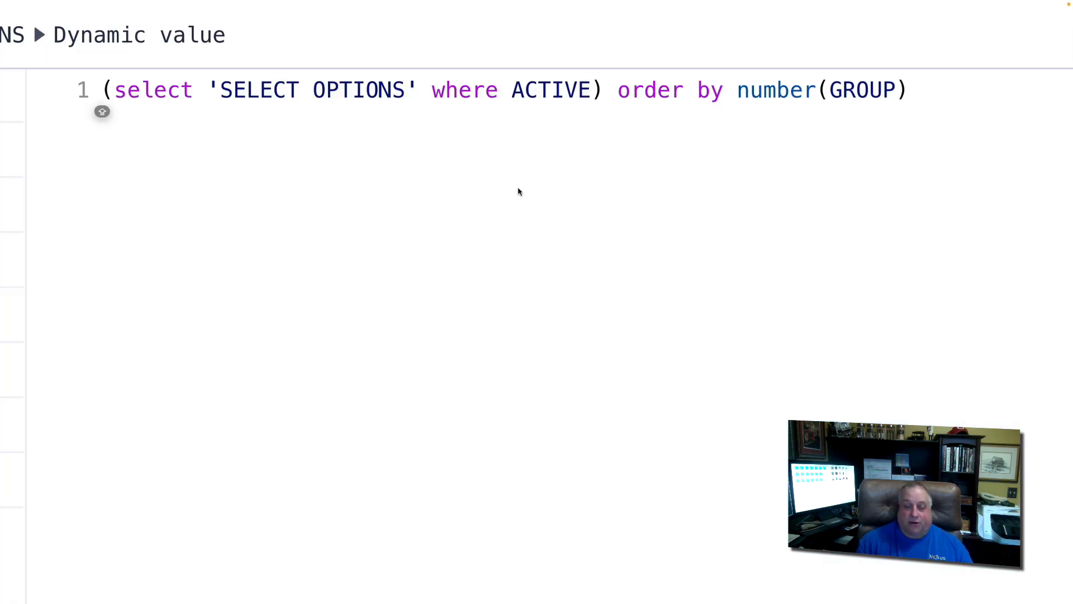
{"action": "left_click", "coordinate": [467, 117]}
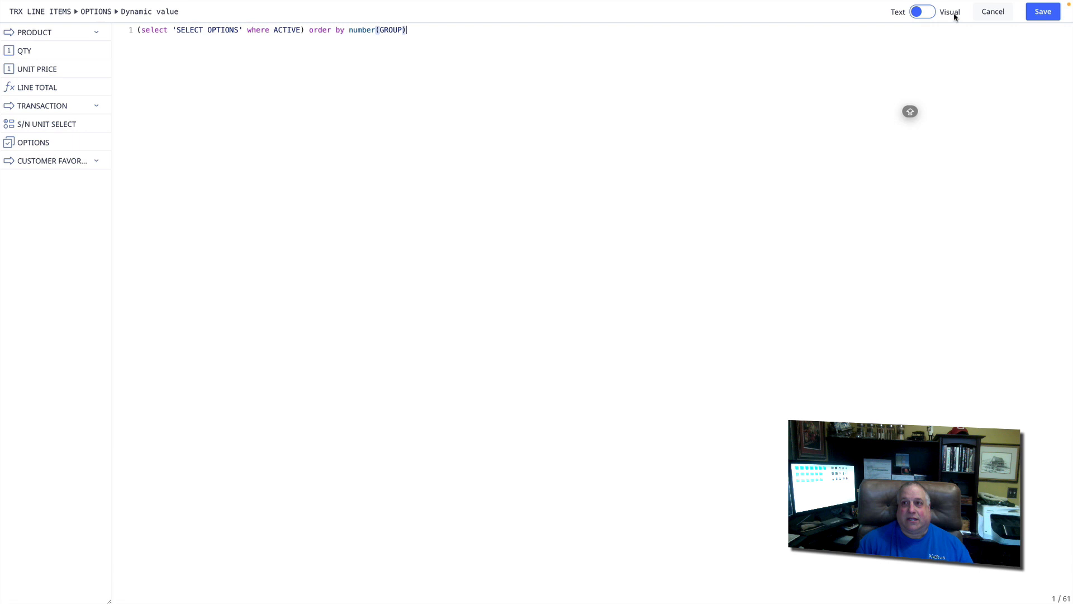
{"action": "left_click", "coordinate": [993, 12]}
{"action": "left_click", "coordinate": [679, 483]}
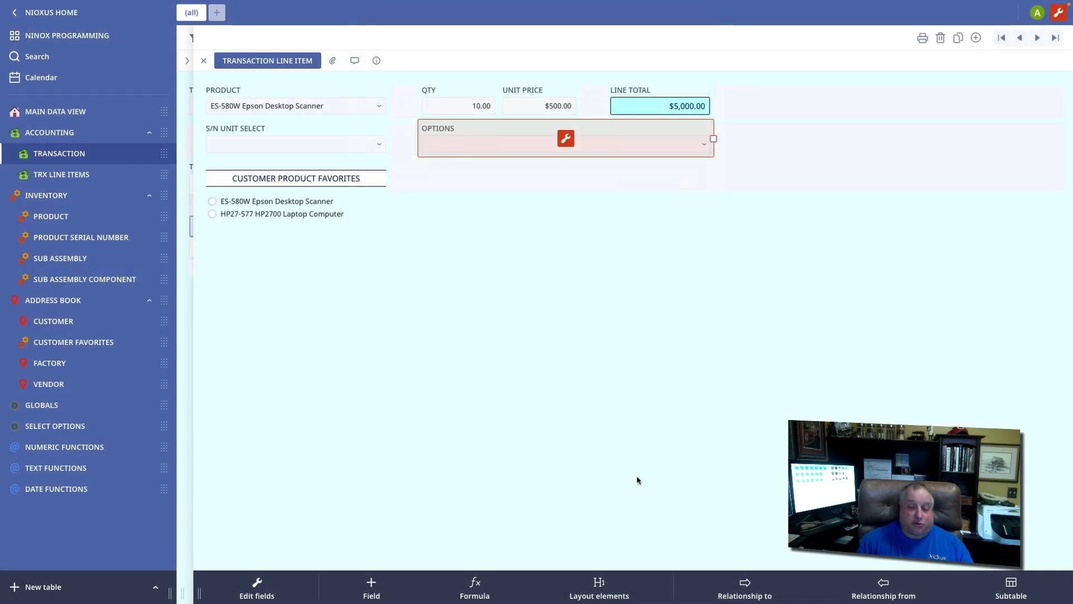
{"action": "left_click", "coordinate": [542, 147]}
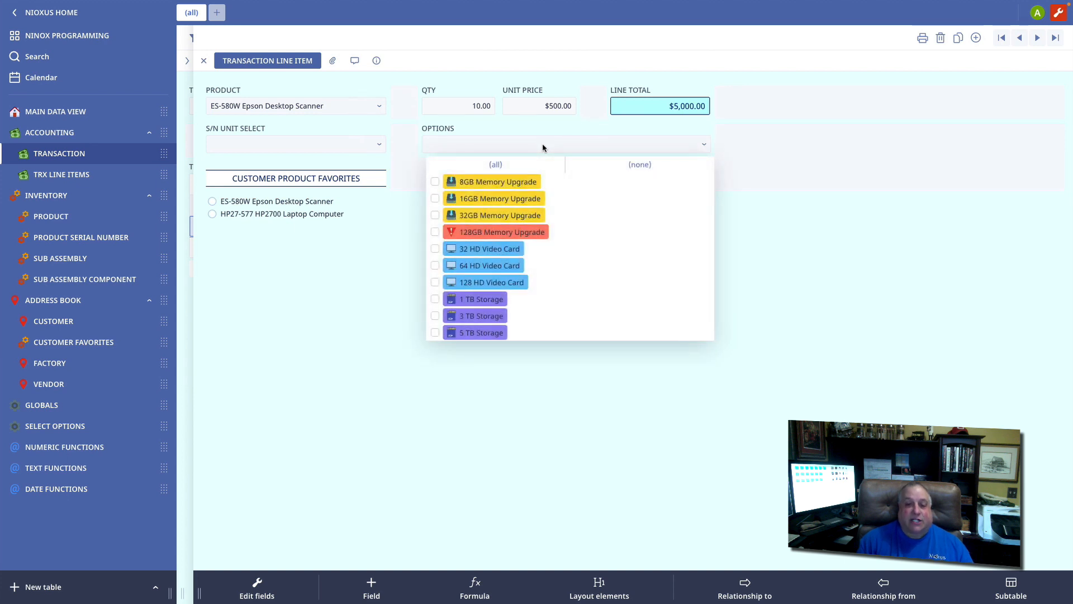
{"action": "left_click", "coordinate": [343, 148]}
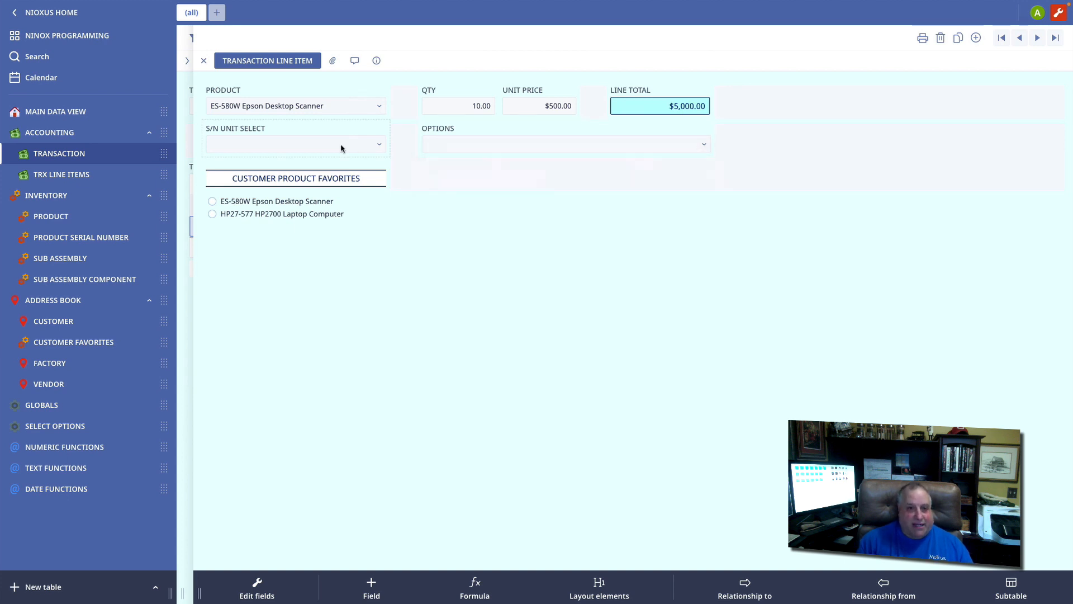
Check the S/N UNIT SELECT choices and settings for the Epson Desktop Scanner line item, and close the line item
{"action": "left_click", "coordinate": [341, 146]}
{"action": "left_click", "coordinate": [341, 333]}
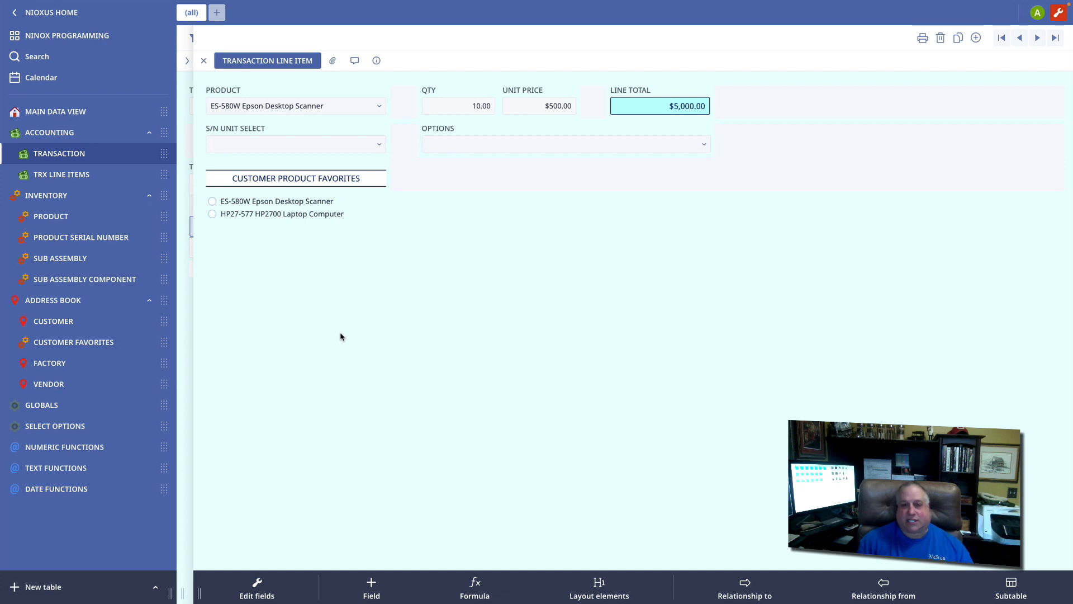
{"action": "left_click", "coordinate": [323, 128]}
{"action": "left_click", "coordinate": [296, 138]}
{"action": "left_click", "coordinate": [299, 284]}
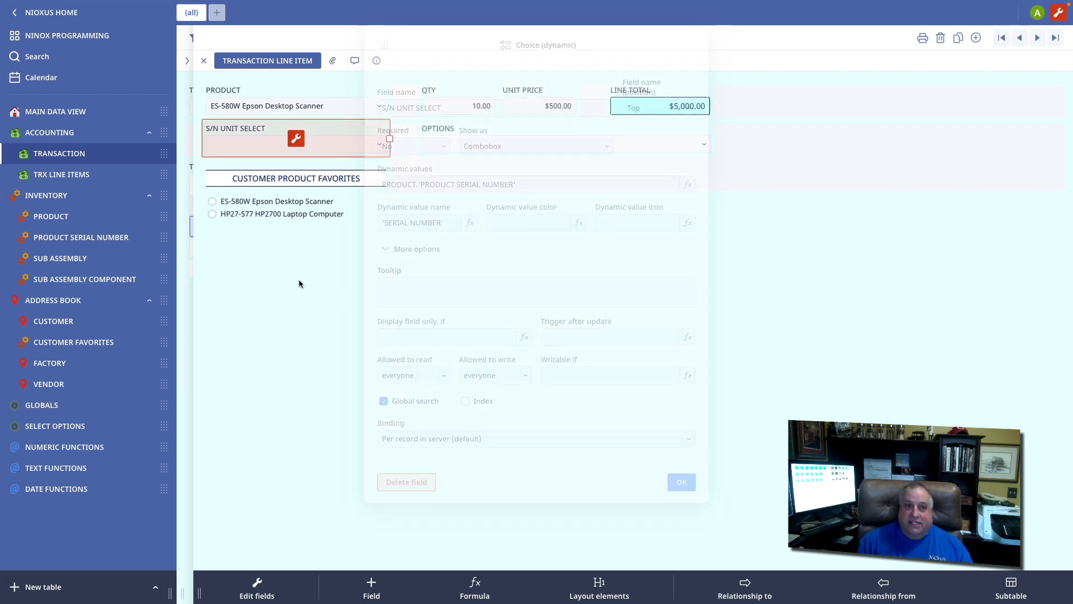
{"action": "left_click", "coordinate": [204, 61]}
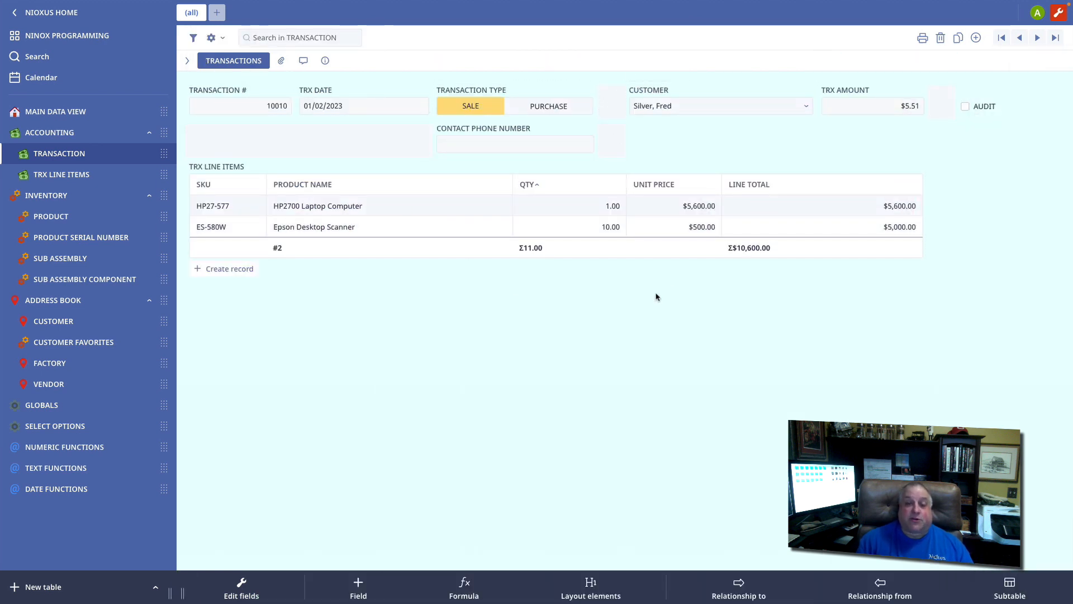
Review the transaction's CUSTOMER relationship settings and the customers available for selection
{"action": "left_click", "coordinate": [657, 88]}
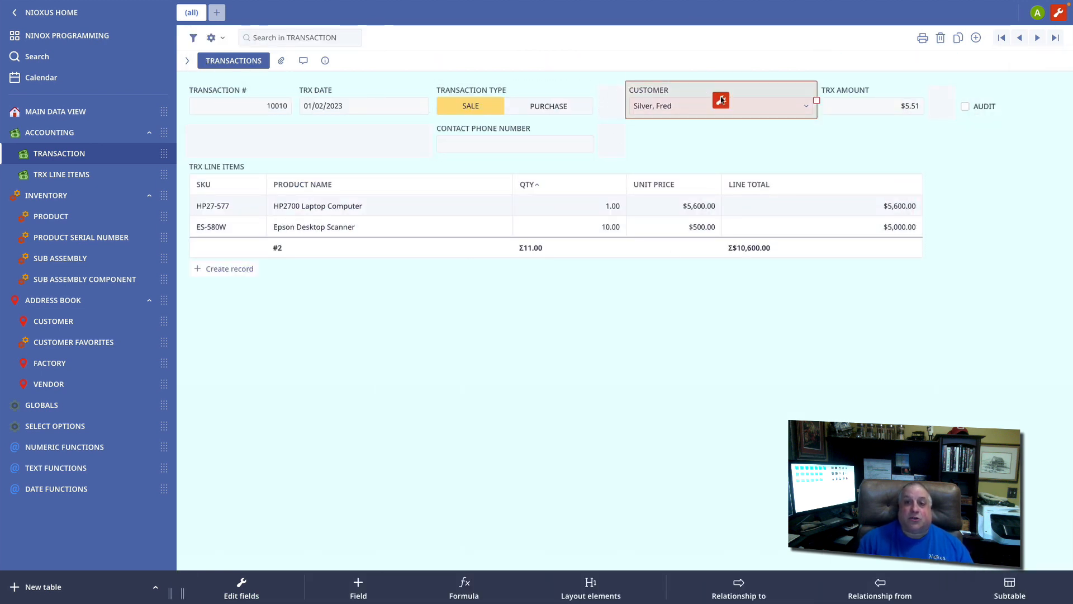
{"action": "left_click", "coordinate": [720, 100]}
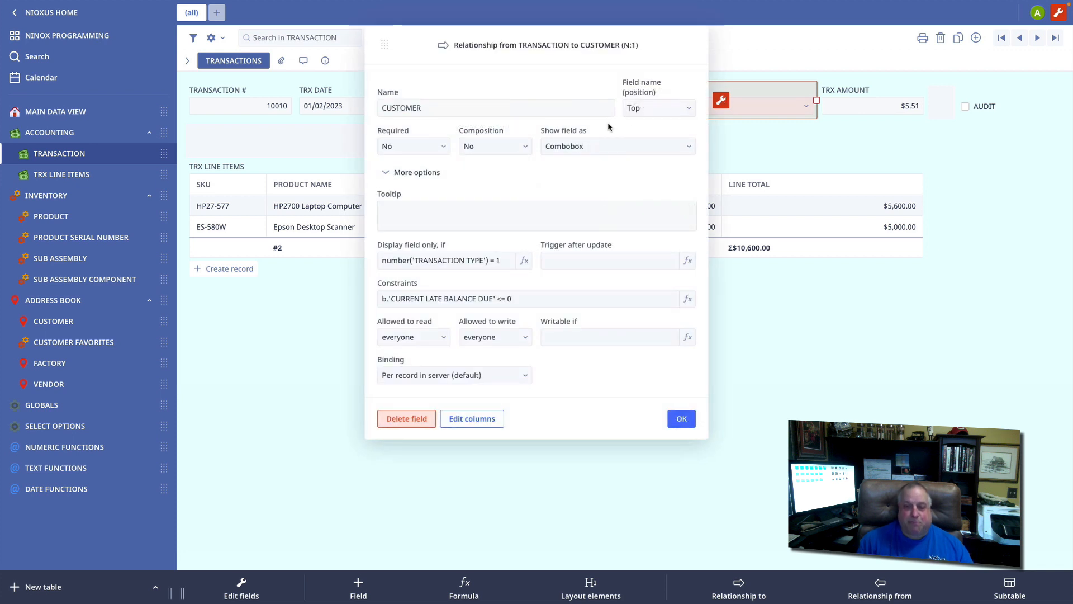
{"action": "left_click", "coordinate": [760, 396]}
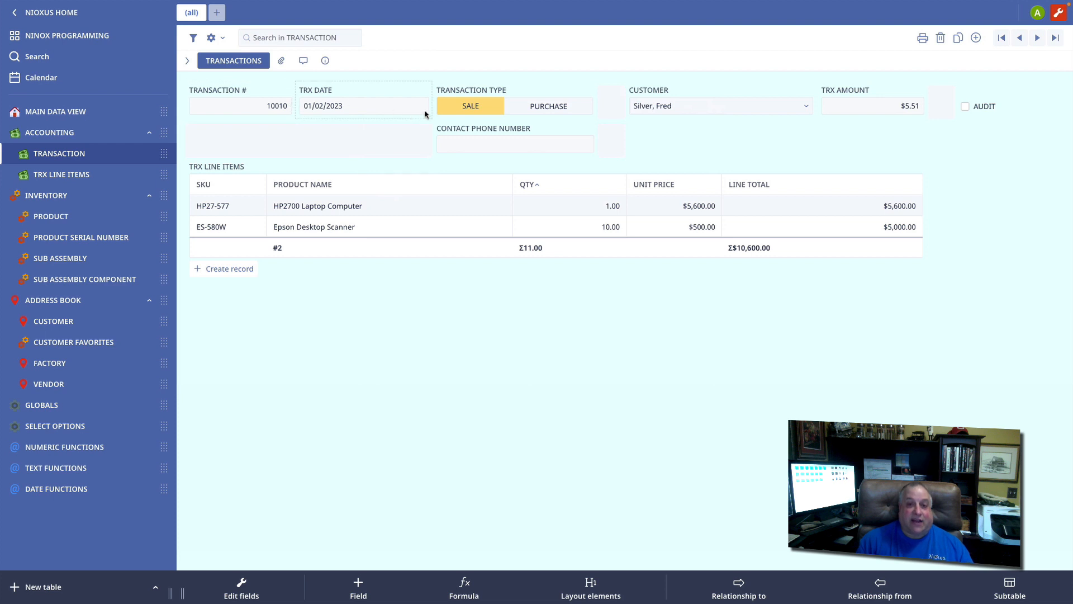
{"action": "left_click", "coordinate": [807, 109]}
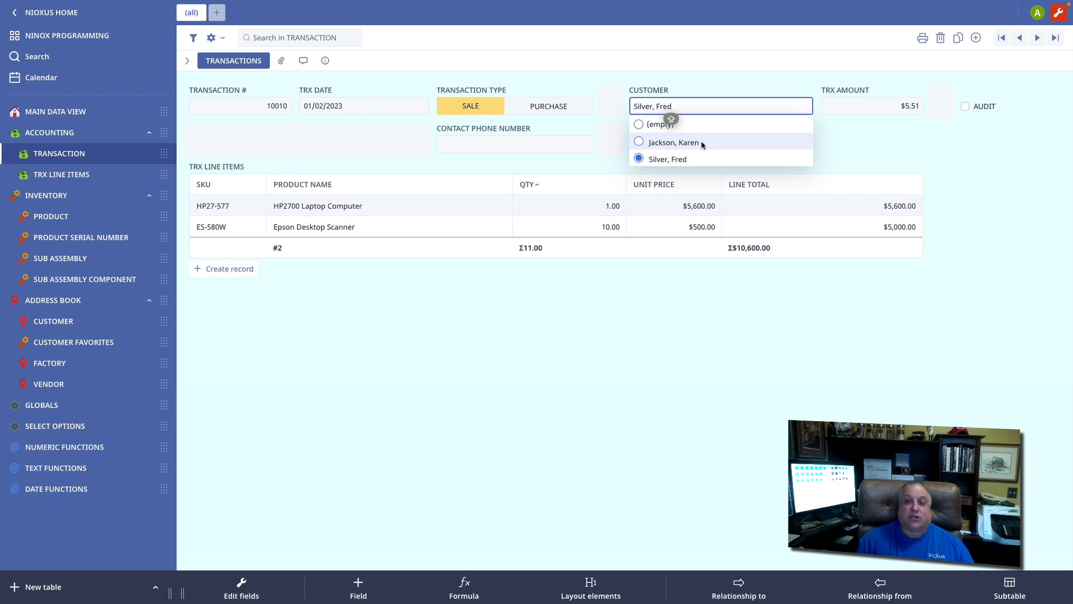
{"action": "left_click", "coordinate": [687, 298]}
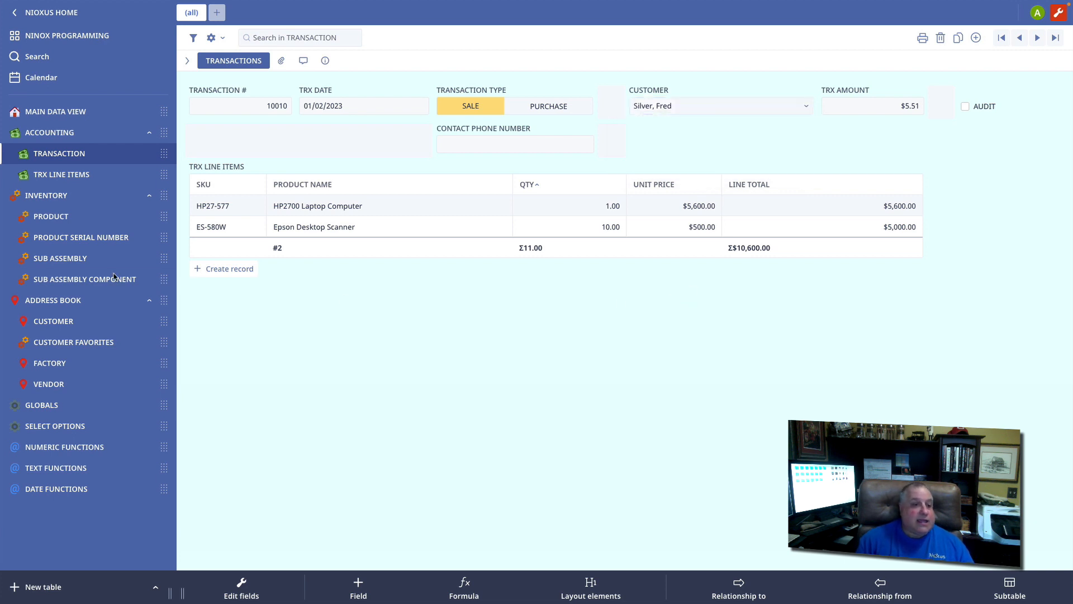
Browse the CUSTOMER records back and forth to compare each customer's current account balance
{"action": "left_click", "coordinate": [75, 322]}
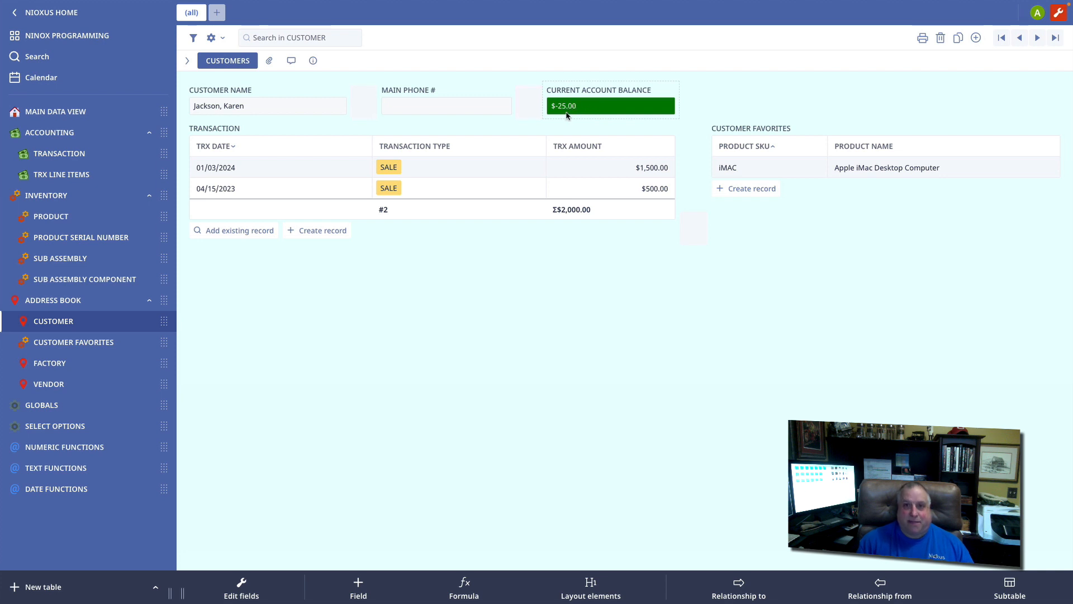
{"action": "key", "text": "Right"}
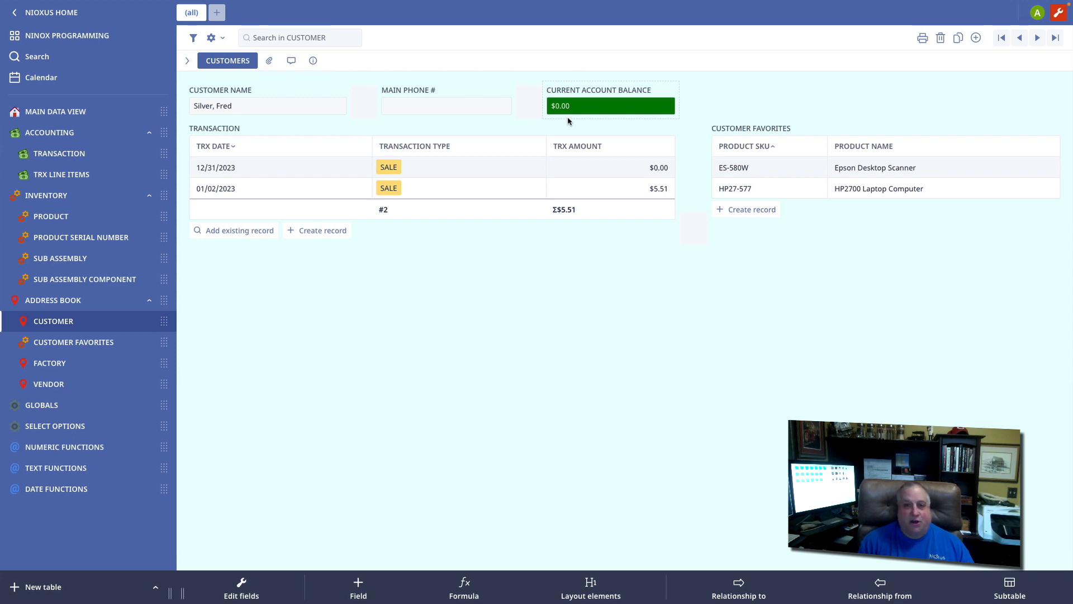
{"action": "key", "text": "Right"}
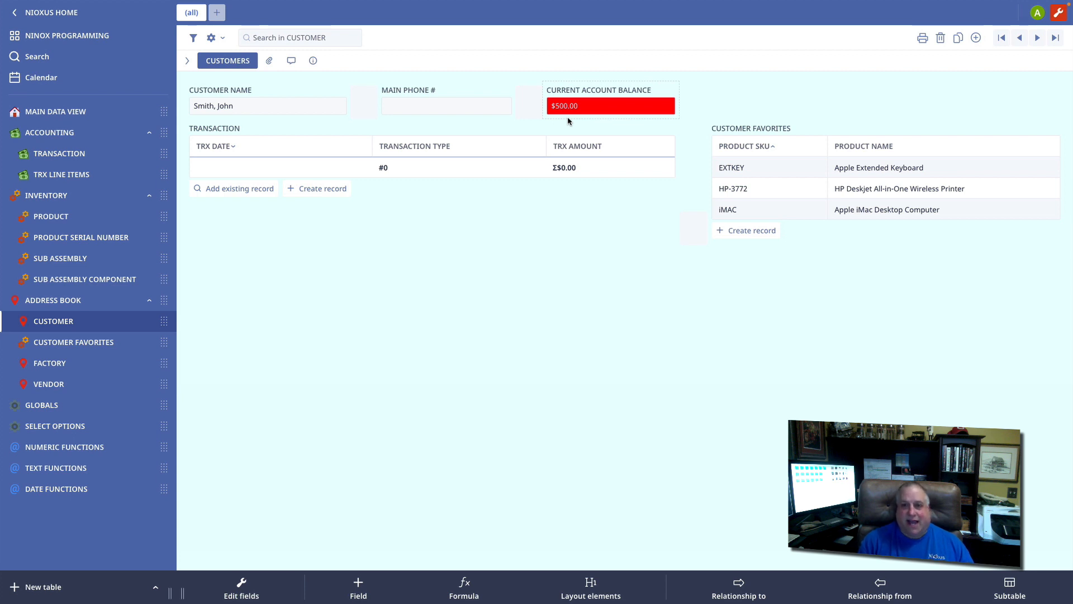
{"action": "key", "text": "Left"}
{"action": "key", "text": "Left"}
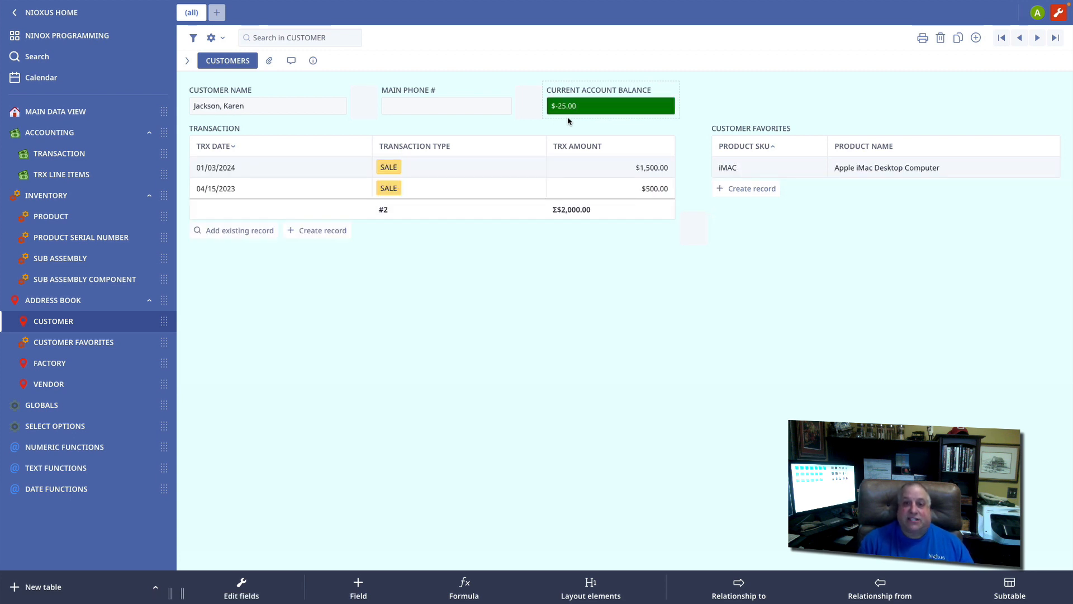
{"action": "key", "text": "Right"}
{"action": "key", "text": "Left"}
{"action": "key", "text": "Right"}
{"action": "key", "text": "Right"}
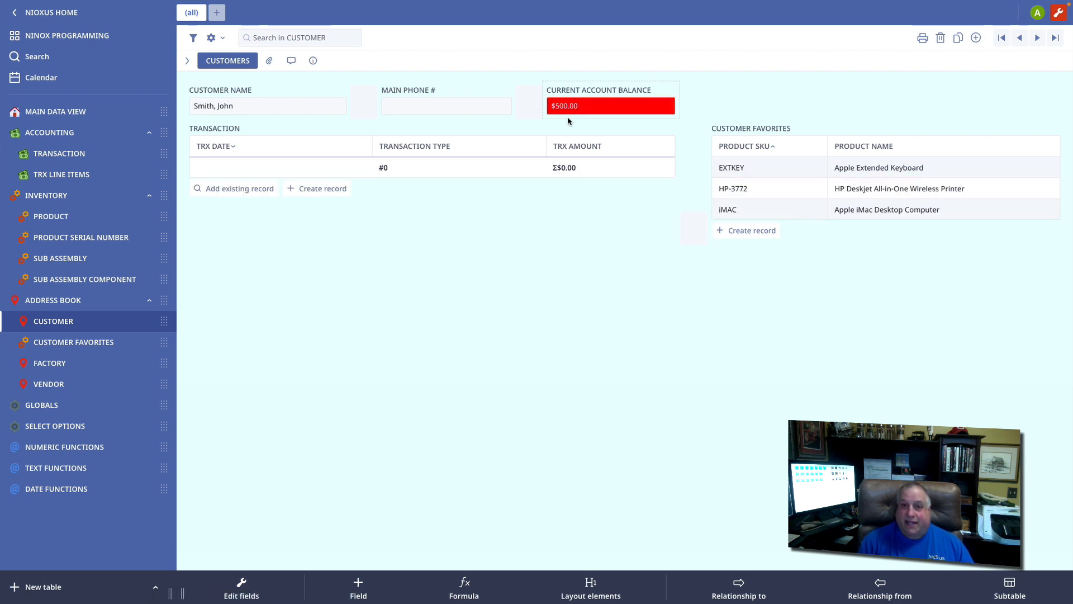
Examine the CUSTOMER relationship field's settings in the TRANSACTION table, including the constraint formula
{"action": "left_click", "coordinate": [88, 155]}
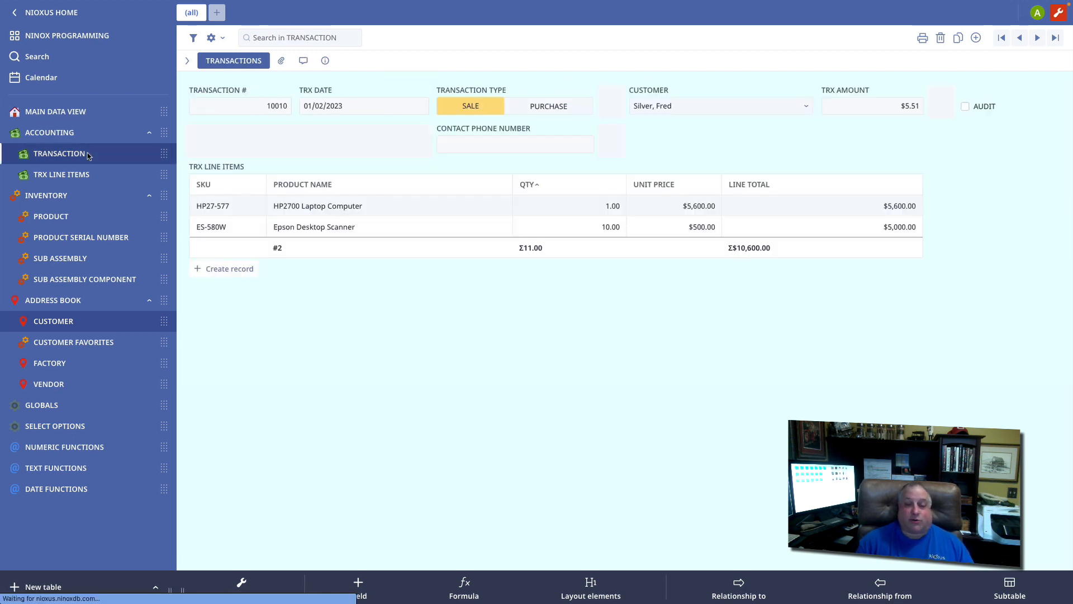
{"action": "left_click", "coordinate": [665, 87]}
{"action": "left_click", "coordinate": [721, 101]}
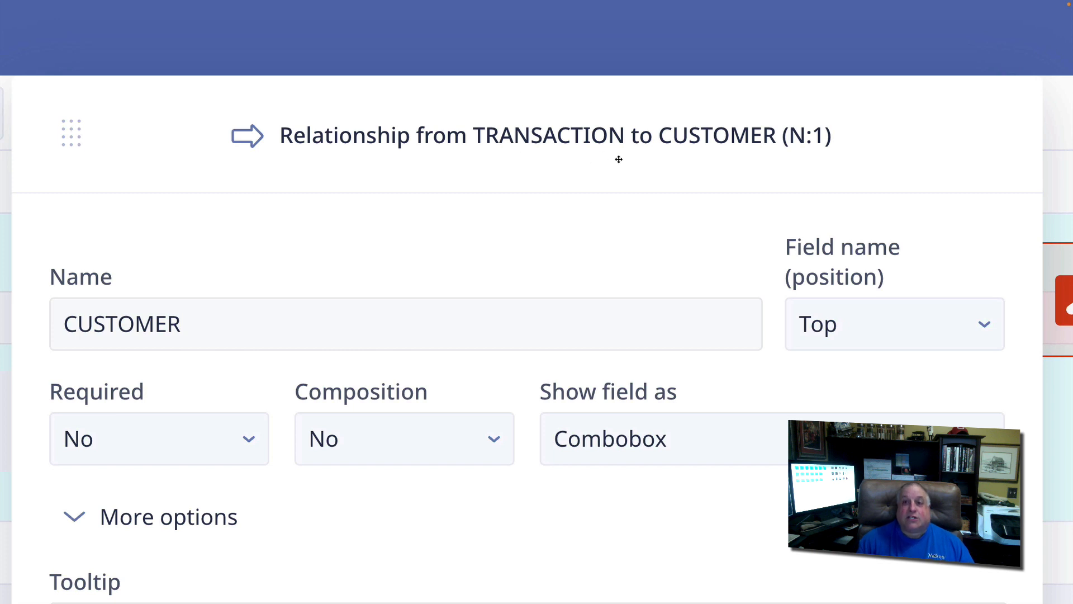
{"action": "scroll", "coordinate": [393, 329], "scroll_direction": "down", "scroll_amount": 10}
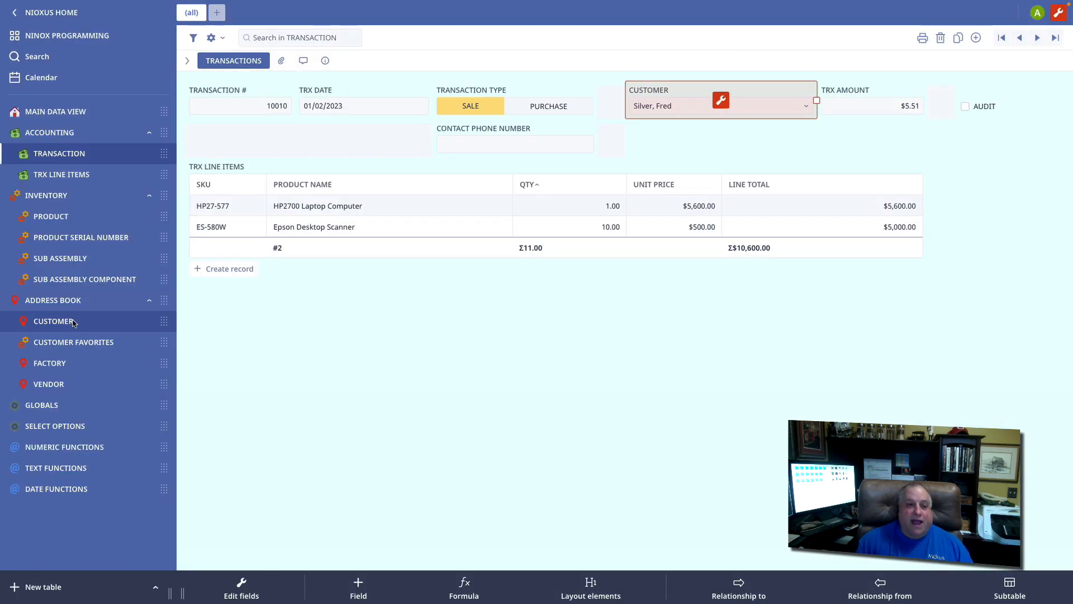
Show all CUSTOMER records as a table and compare their balances with the choices in the transaction's CUSTOMER field
{"action": "left_click", "coordinate": [73, 322]}
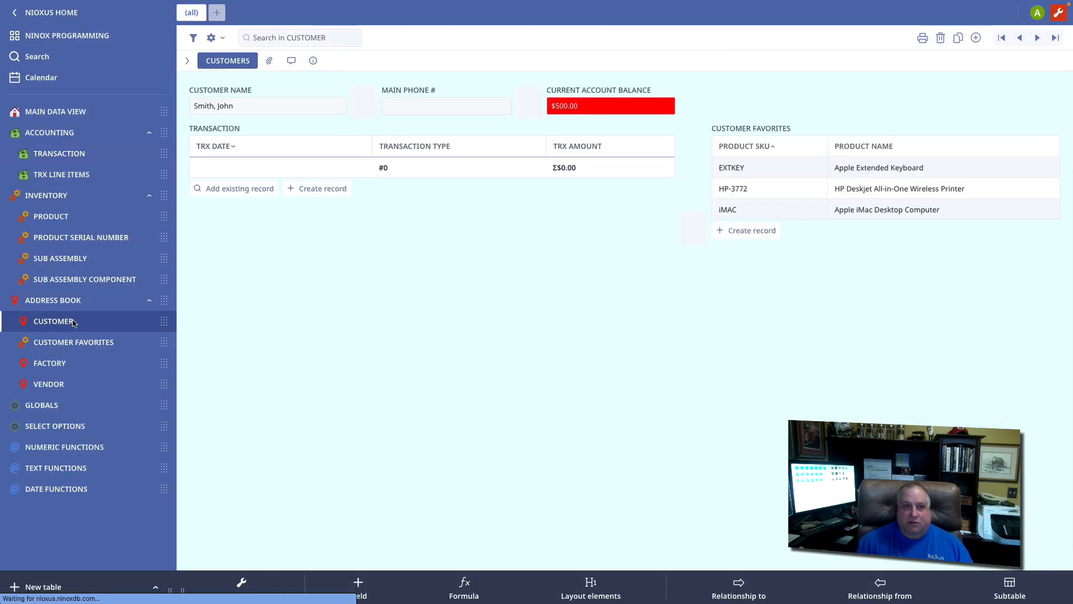
{"action": "left_click", "coordinate": [187, 60]}
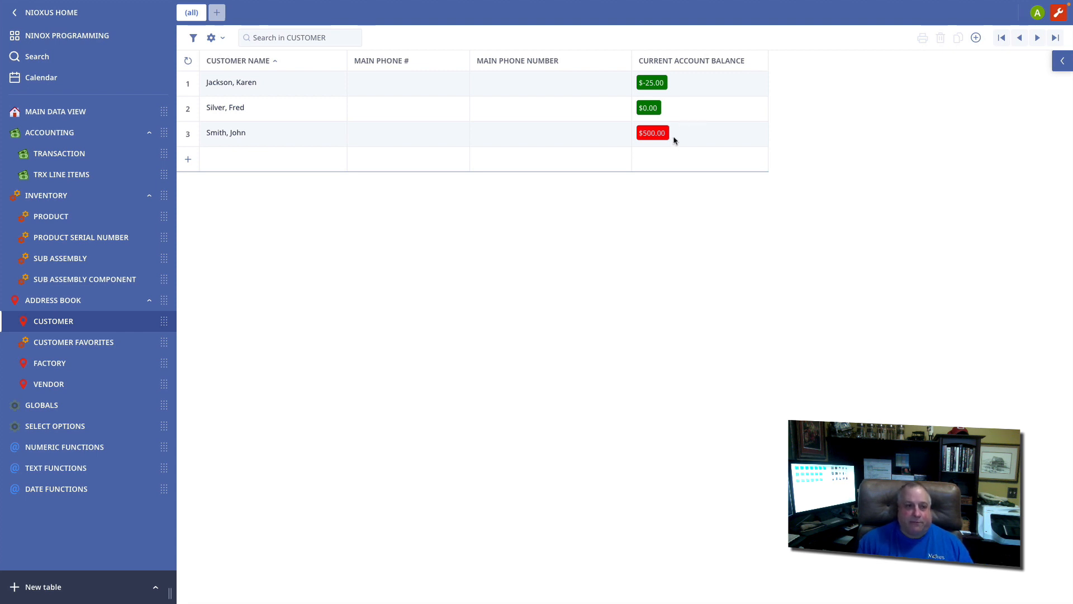
{"action": "left_click", "coordinate": [59, 153]}
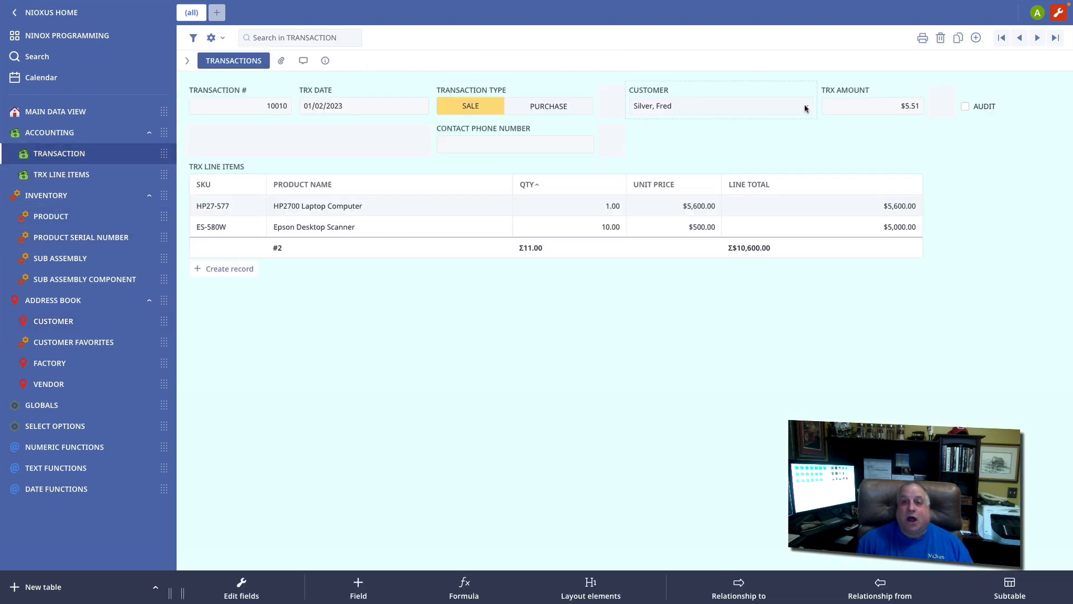
{"action": "left_click", "coordinate": [805, 108]}
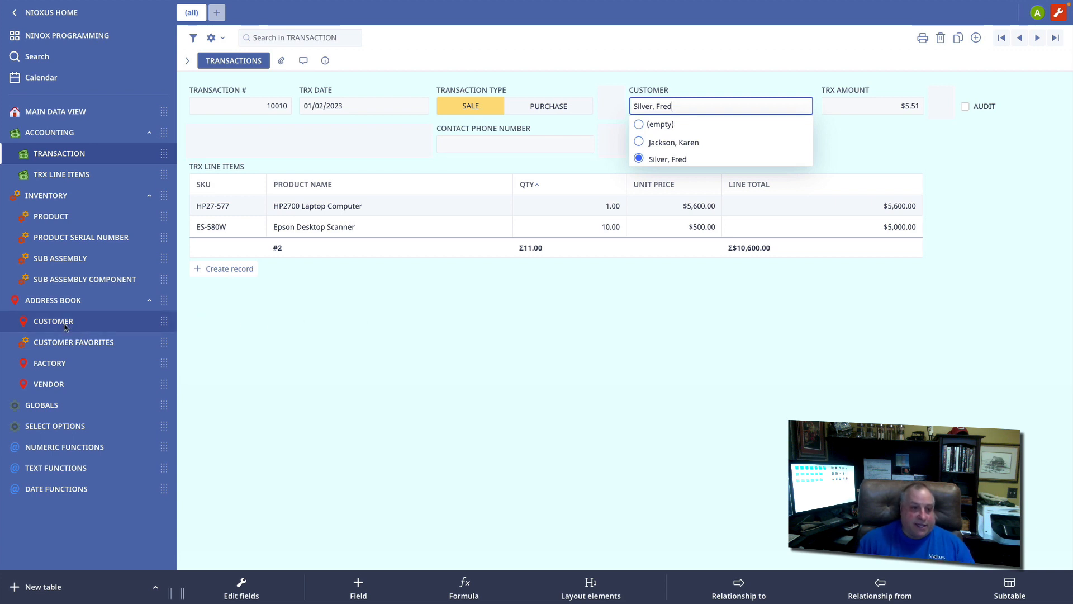
View the PRODUCT table, and open the PRODUCT relationship settings in the transaction's HP27-577 line item
{"action": "left_click", "coordinate": [60, 219]}
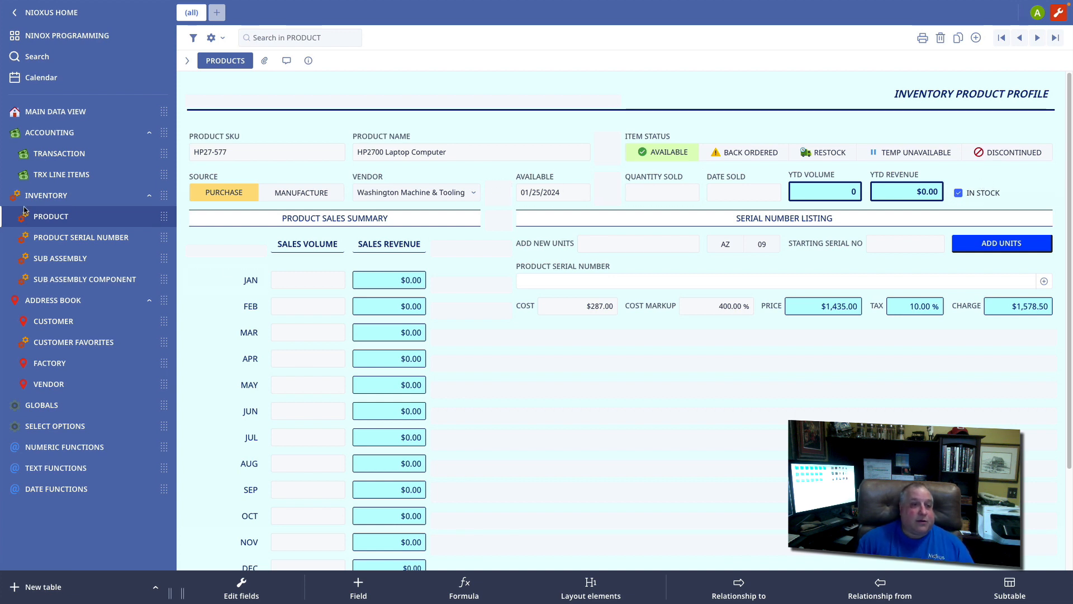
{"action": "left_click", "coordinate": [79, 159]}
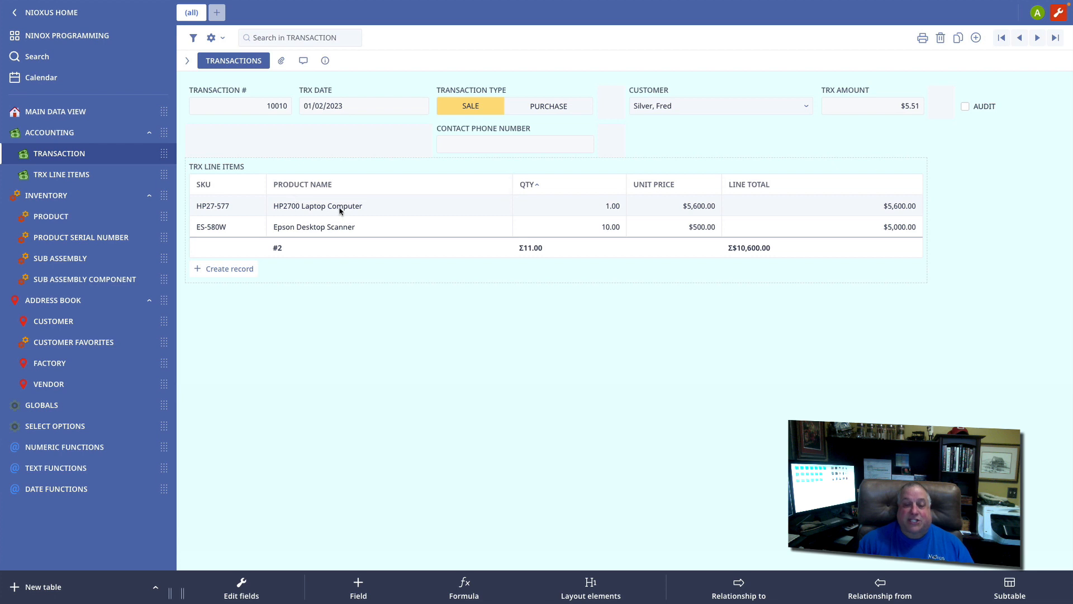
{"action": "left_click", "coordinate": [342, 207]}
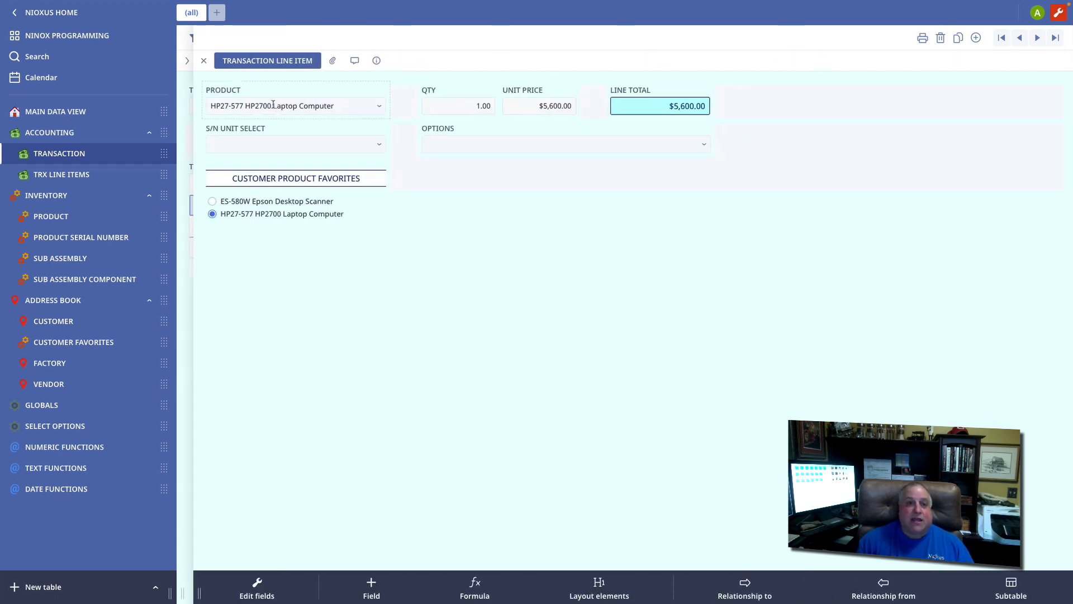
{"action": "left_click", "coordinate": [271, 89]}
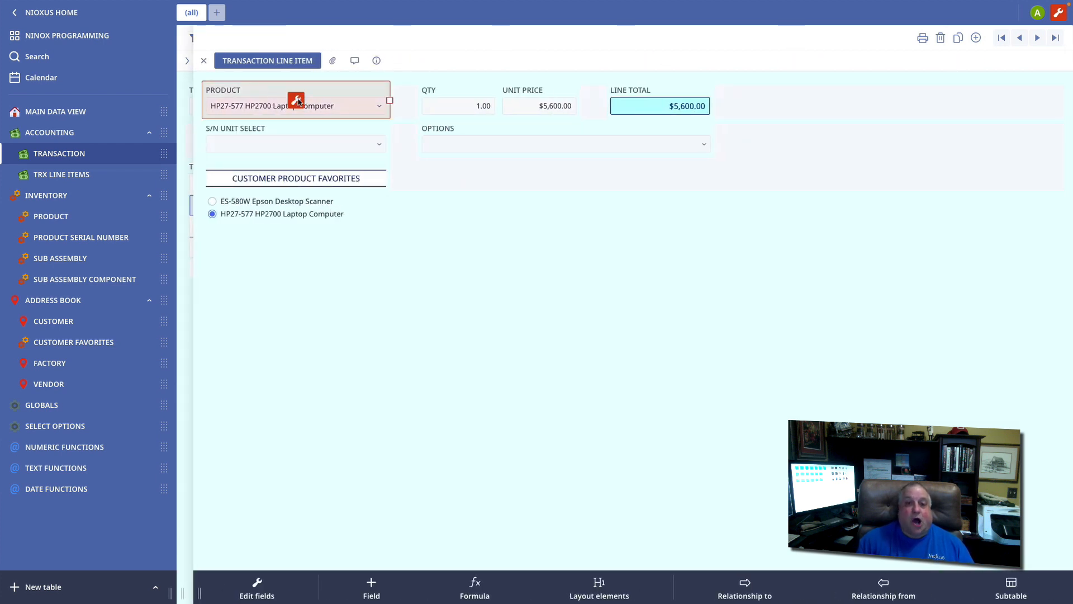
{"action": "left_click", "coordinate": [297, 100]}
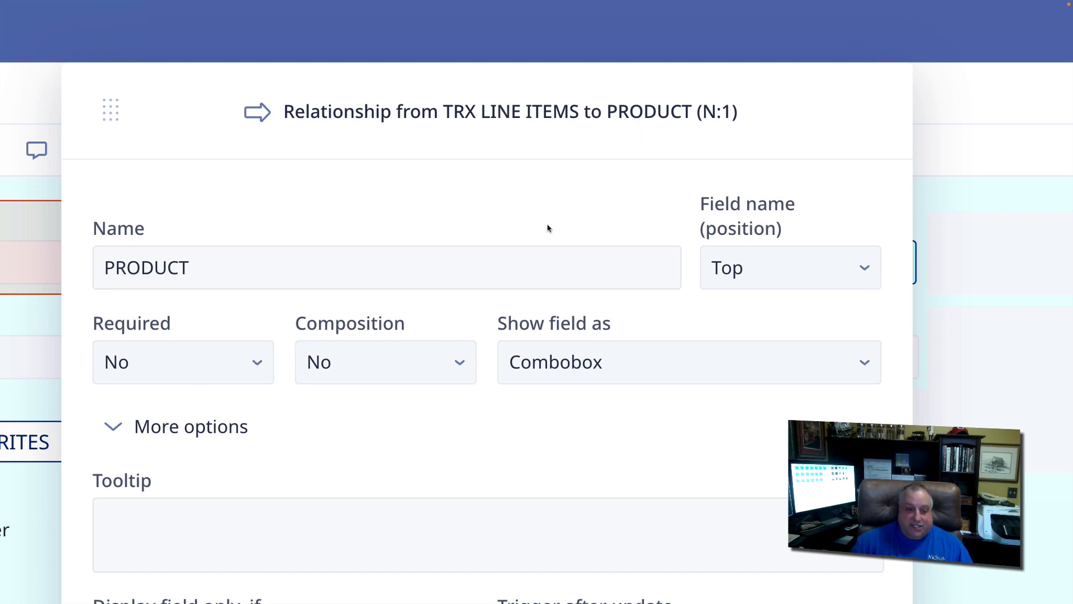
Examine the constraint and the update trigger of the PRODUCT relationship field in TRX LINE ITEMS
{"action": "scroll", "coordinate": [548, 228], "scroll_direction": "down", "scroll_amount": 8}
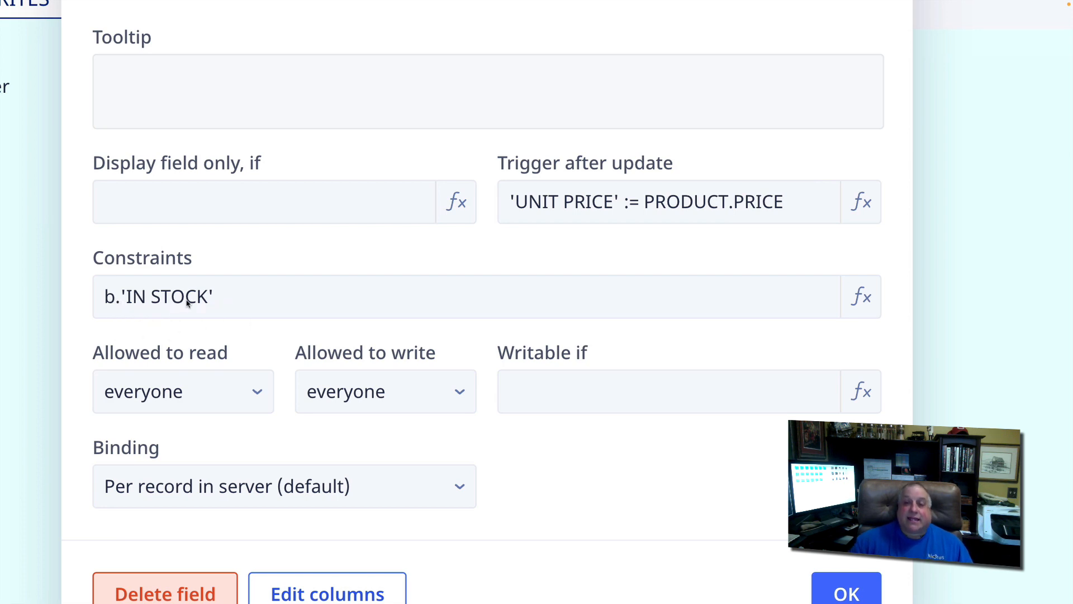
{"action": "scroll", "coordinate": [187, 302], "scroll_direction": "up", "scroll_amount": 8}
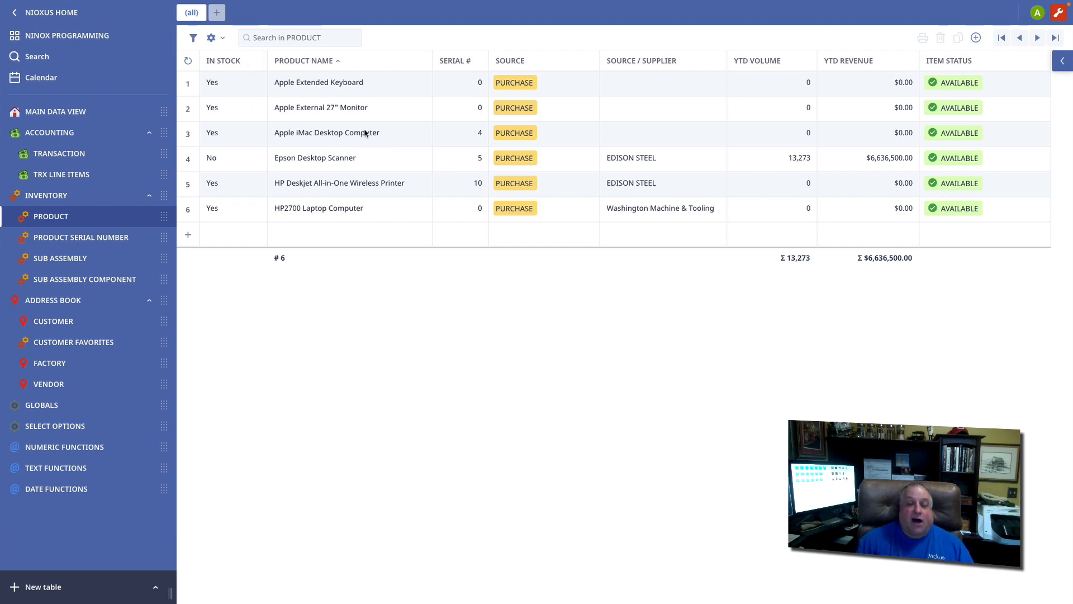
Set IN STOCK to No for the Apple Extended Keyboard and the HP2700 Laptop Computer in the PRODUCT table
{"action": "left_click", "coordinate": [229, 88]}
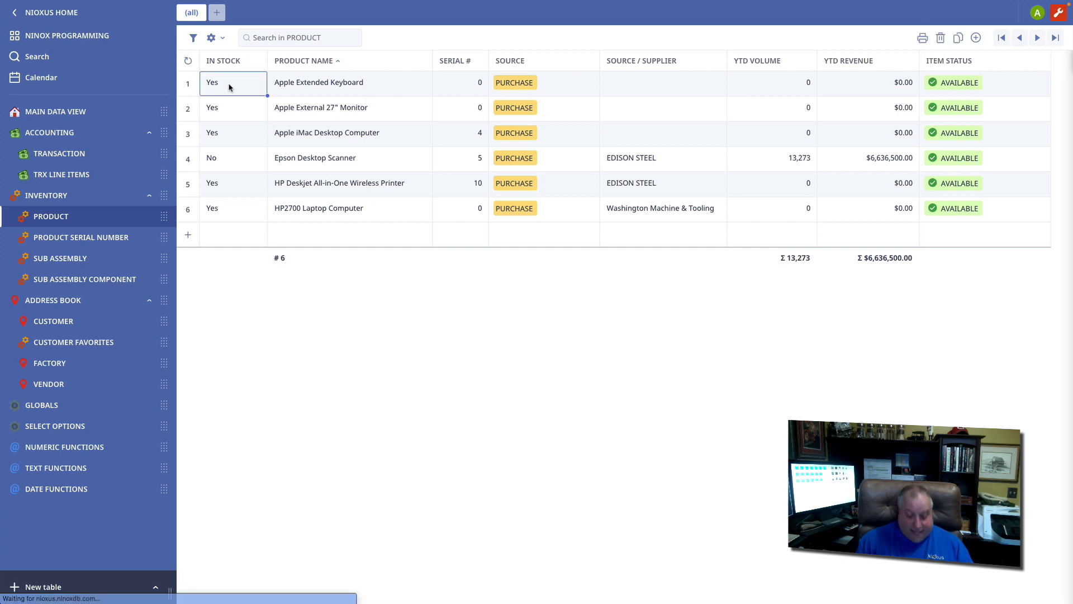
{"action": "type", "text": "n"}
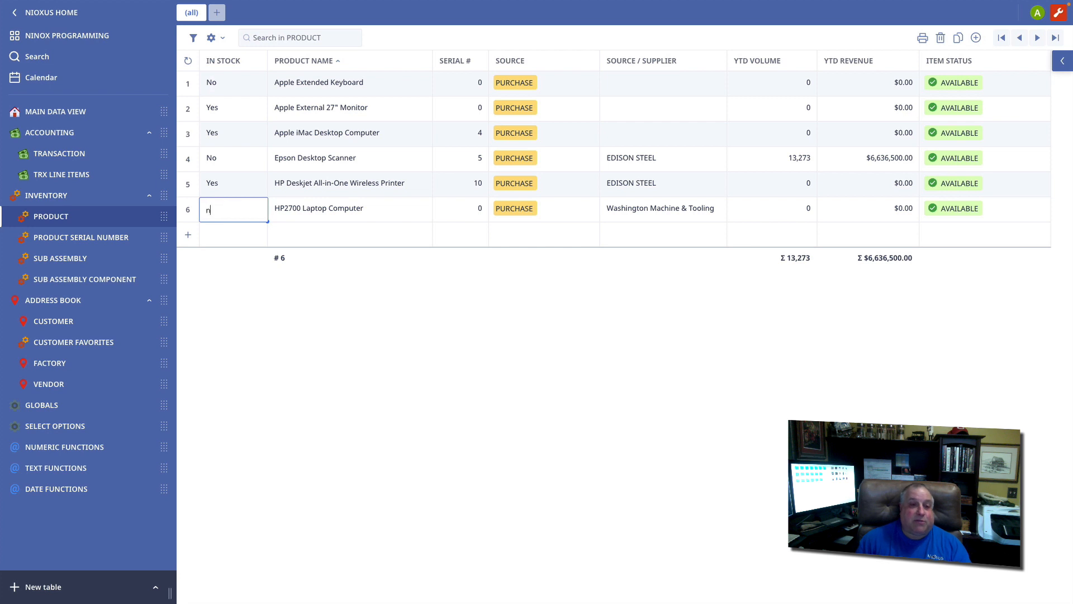
{"action": "key", "text": "Return"}
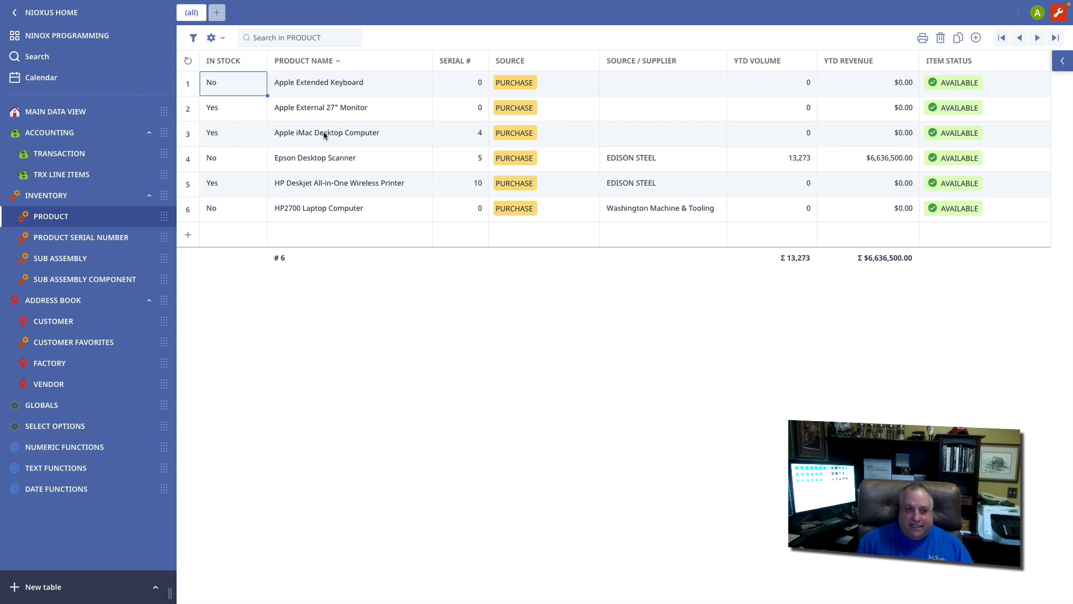
Create a line item in the 01/12/2023 transaction for $82.03 and view the choices in its PRODUCT field
{"action": "left_click", "coordinate": [53, 156]}
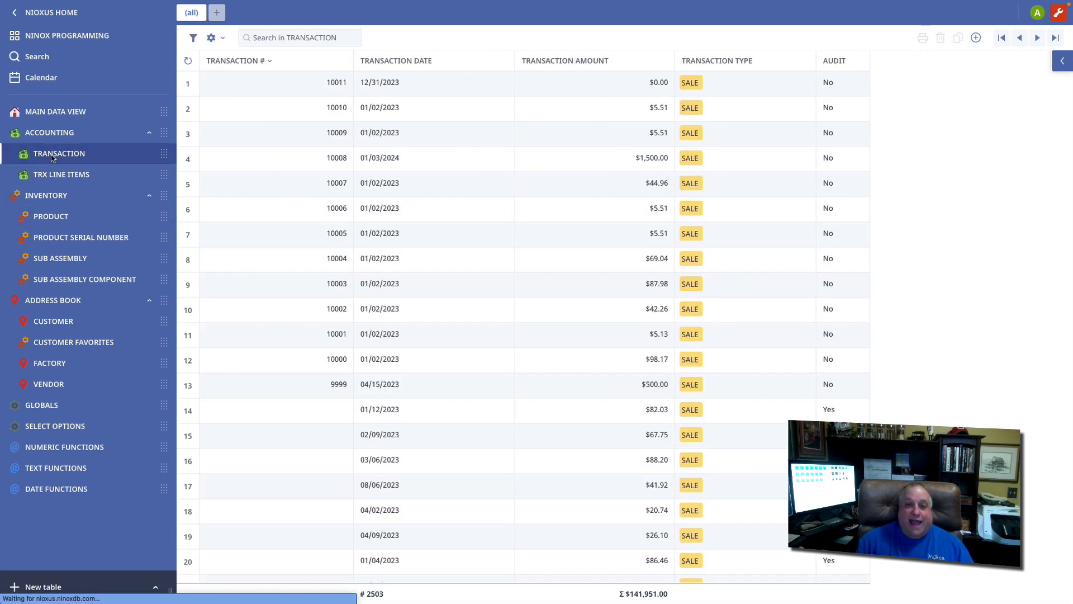
{"action": "left_click", "coordinate": [291, 400]}
{"action": "left_click", "coordinate": [228, 227]}
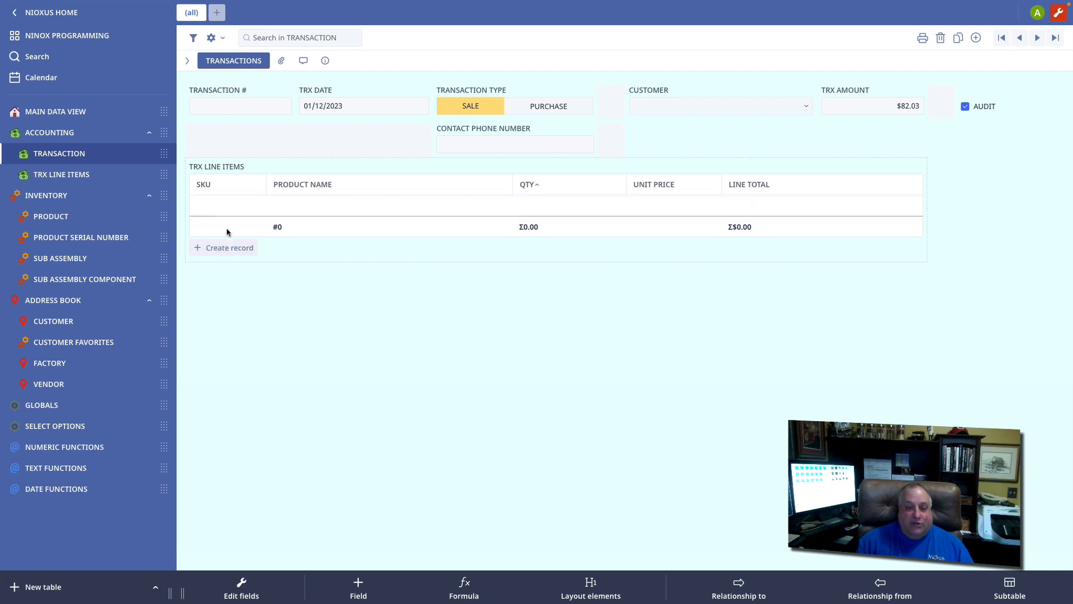
{"action": "left_click", "coordinate": [258, 111]}
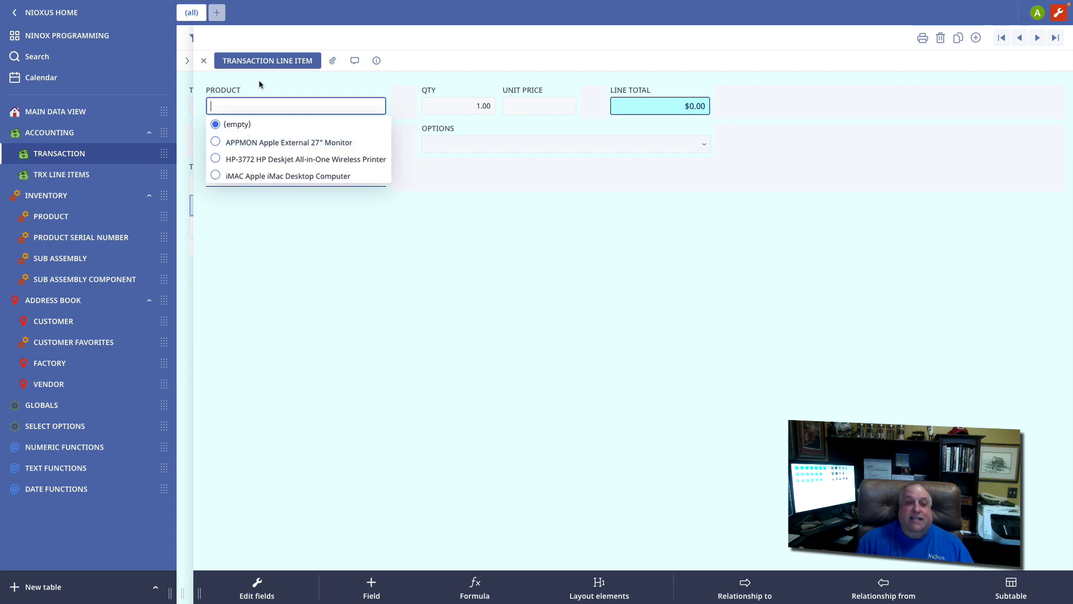
{"action": "left_click", "coordinate": [204, 60]}
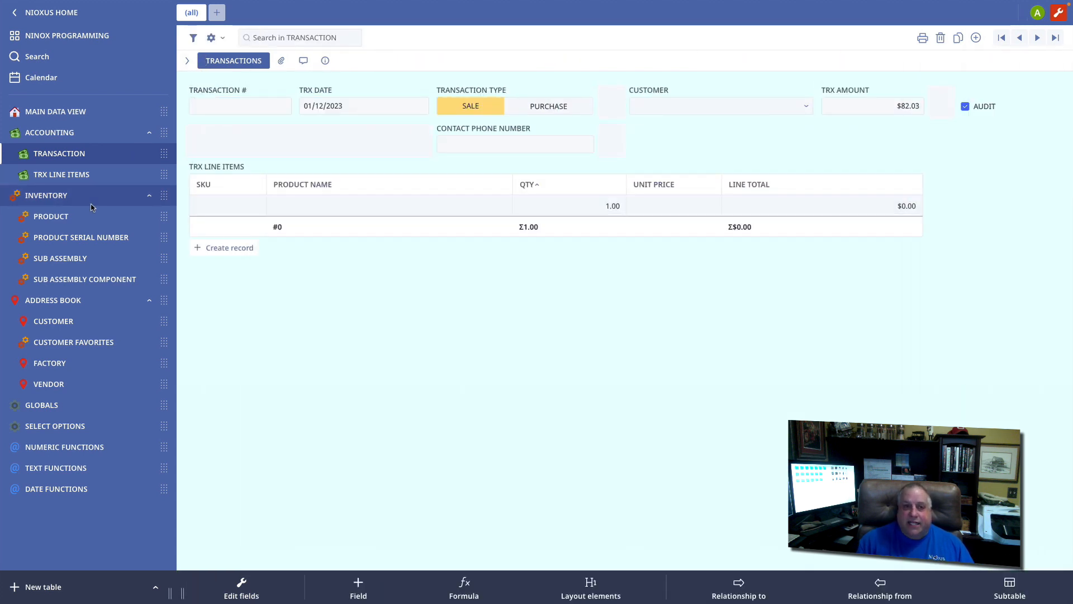
Set IN STOCK to Yes for the Apple Extended Keyboard, Epson Desktop Scanner and HP2700 Laptop Computer in the PRODUCT table
{"action": "left_click", "coordinate": [65, 221]}
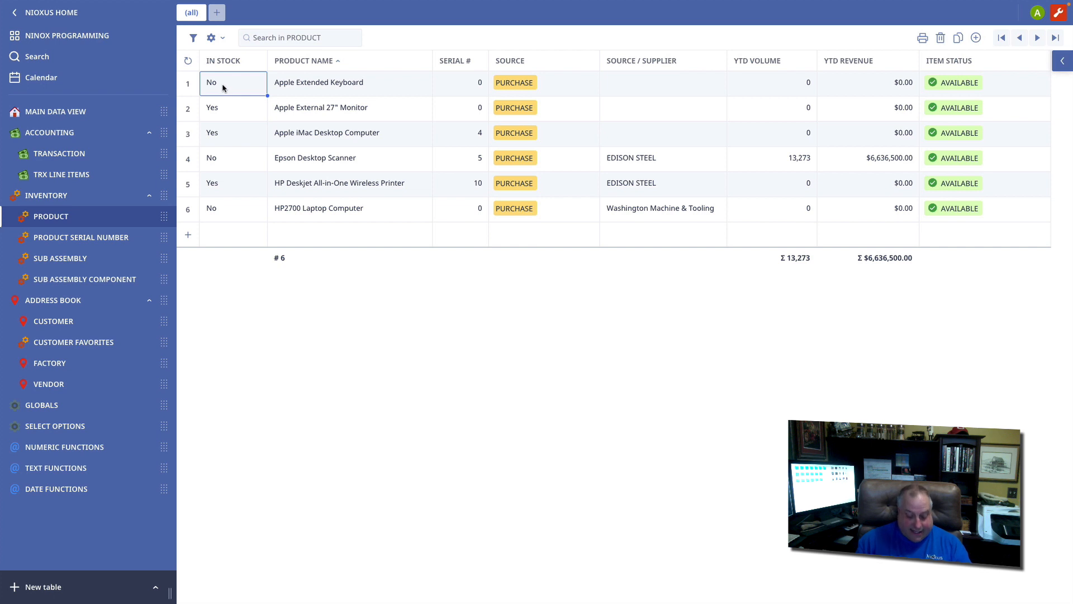
{"action": "type", "text": "y"}
{"action": "key", "text": "Return"}
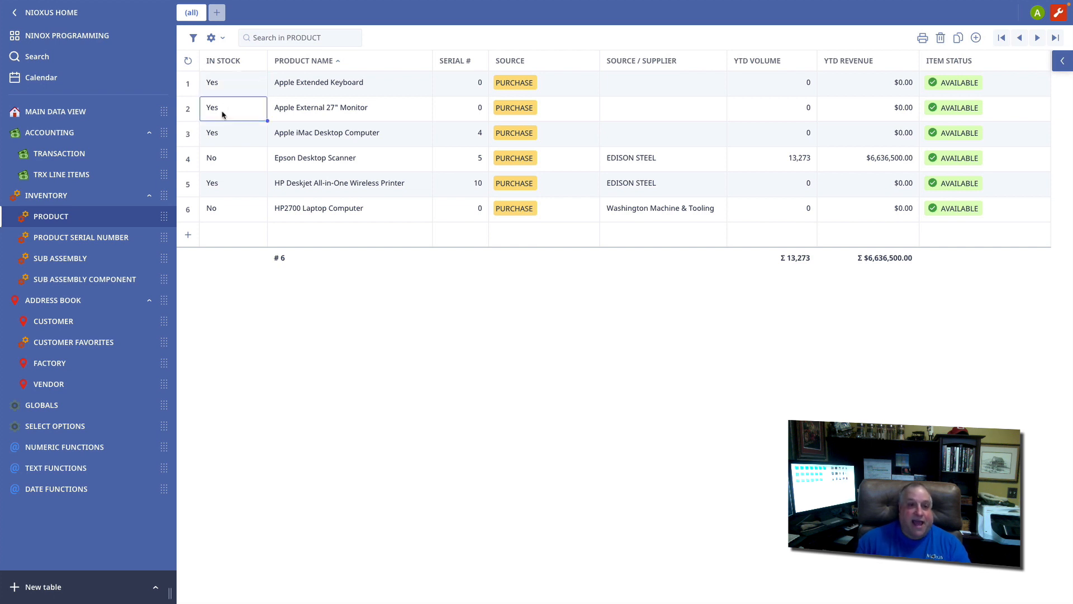
{"action": "left_click", "coordinate": [226, 159]}
{"action": "type", "text": "y"}
{"action": "key", "text": "Return"}
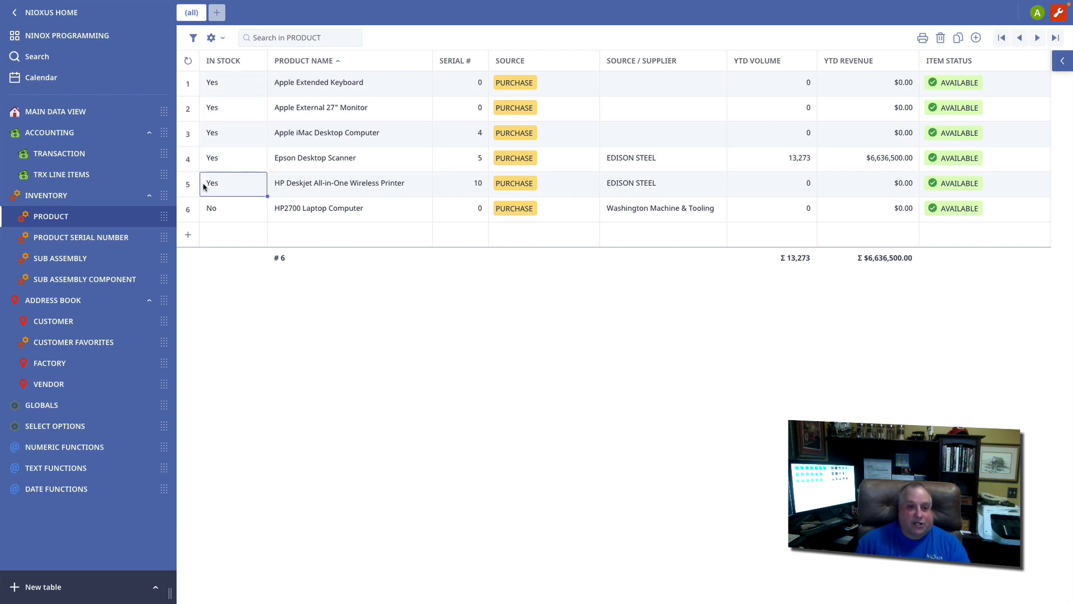
{"action": "left_click", "coordinate": [227, 215]}
{"action": "type", "text": "y"}
{"action": "key", "text": "Return"}
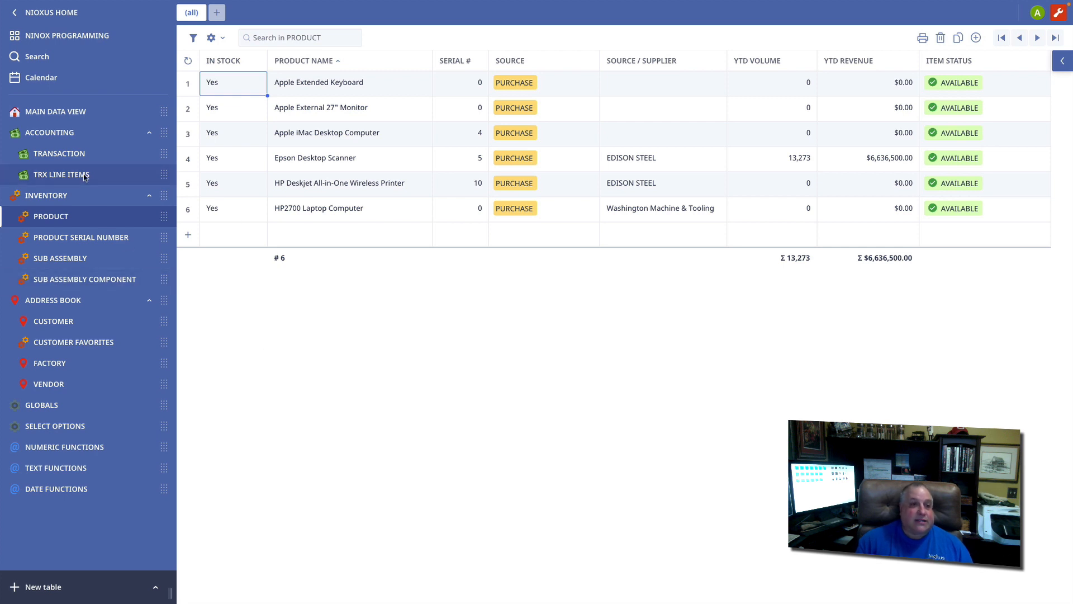
Reopen the transaction's empty line item and view the products its PRODUCT field offers
{"action": "left_click", "coordinate": [68, 152]}
{"action": "left_click", "coordinate": [295, 207]}
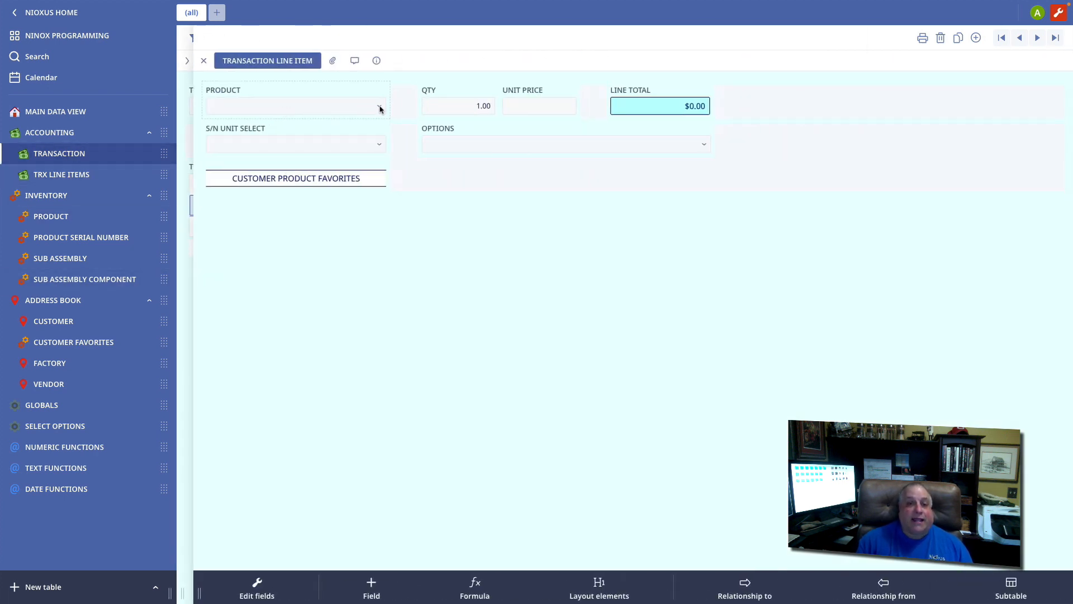
{"action": "left_click", "coordinate": [380, 106]}
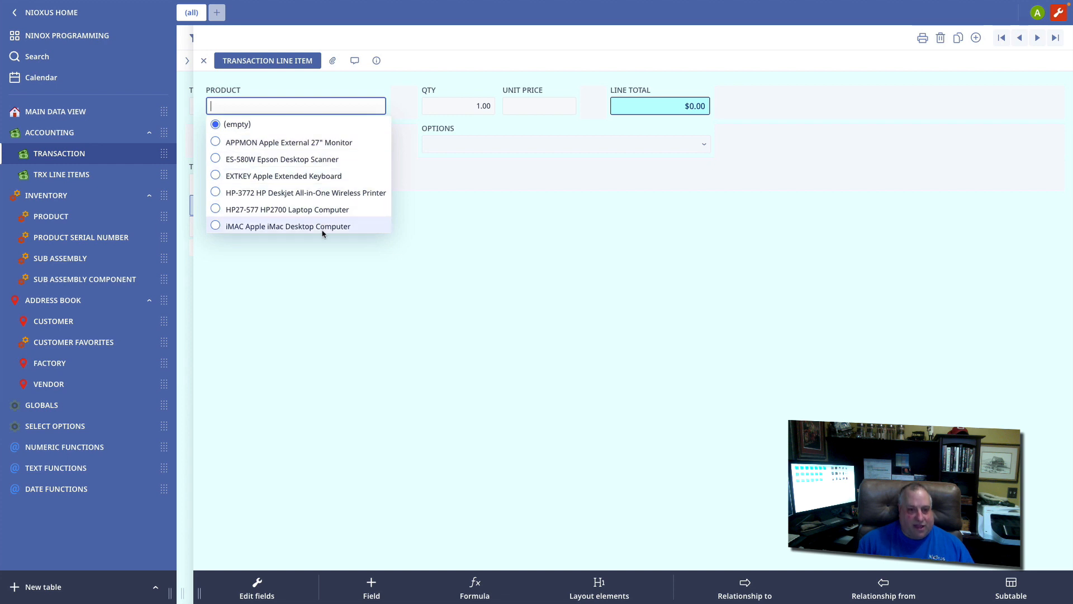
{"action": "left_click", "coordinate": [322, 123]}
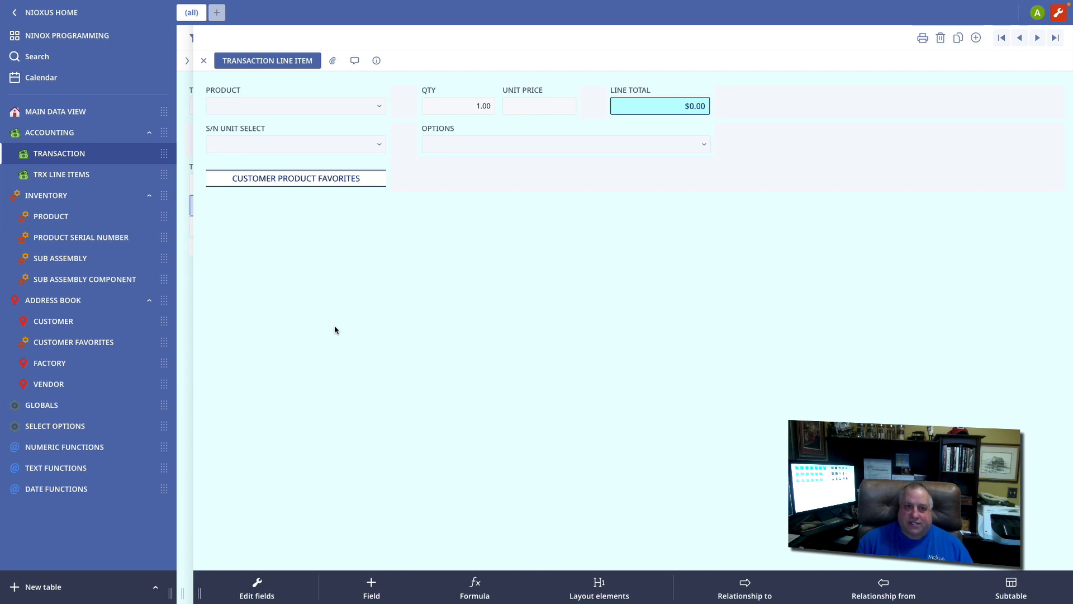
Examine the PRODUCT relationship's constraint formula and the PRODUCT fields available to it in the formula editor
{"action": "left_click", "coordinate": [296, 100]}
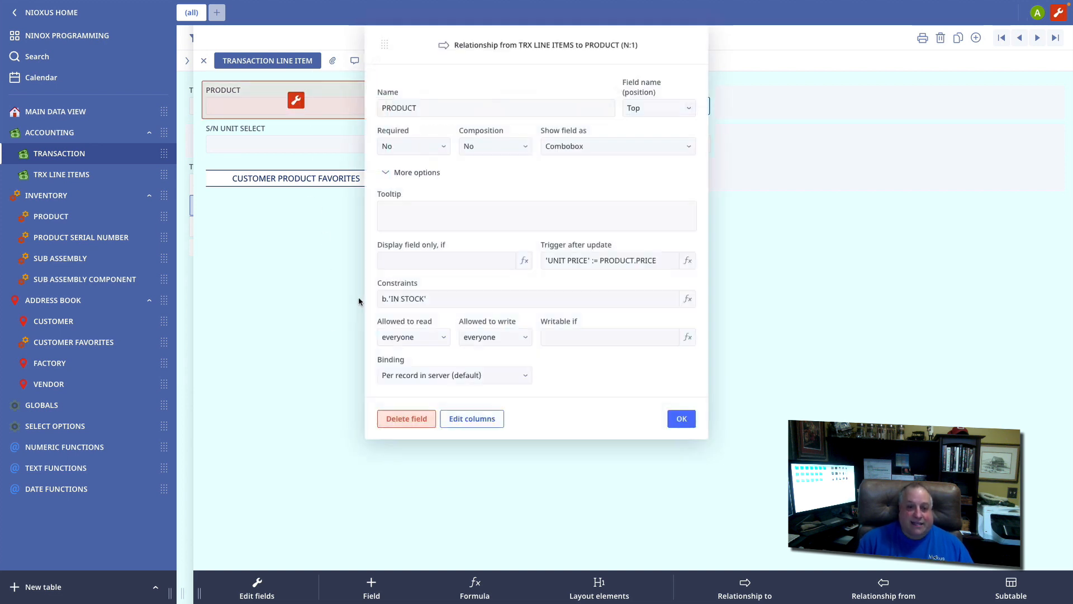
{"action": "left_click", "coordinate": [393, 302]}
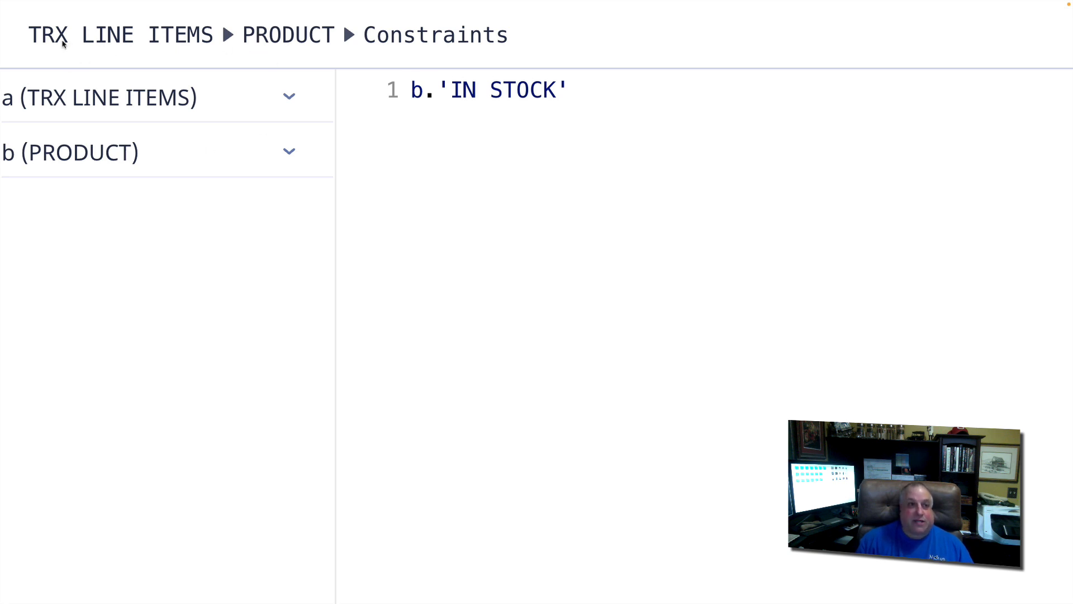
{"action": "left_click", "coordinate": [289, 152]}
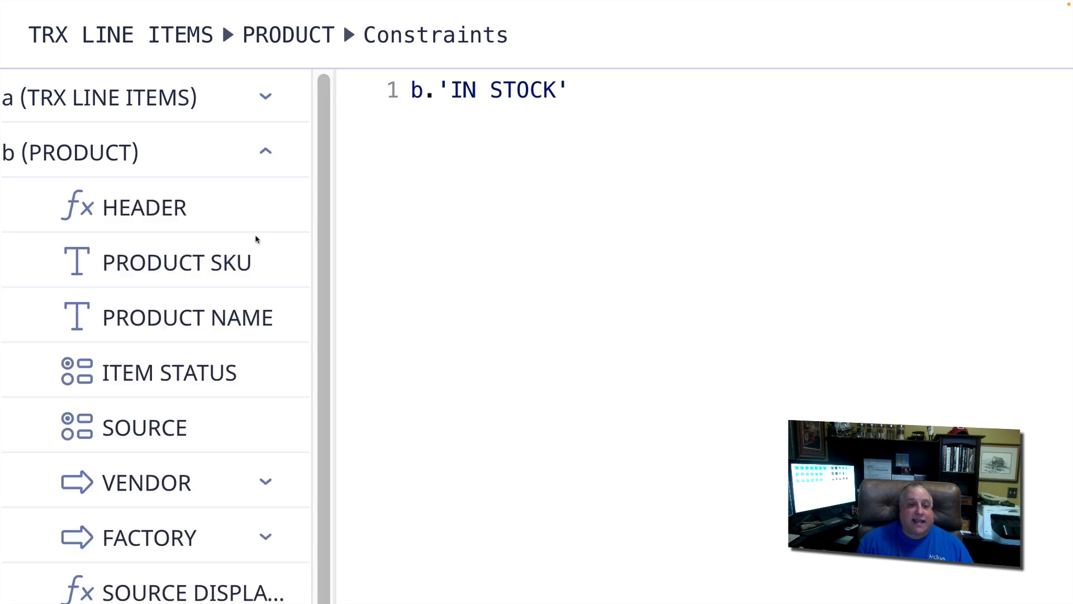
{"action": "scroll", "coordinate": [248, 246], "scroll_direction": "down", "scroll_amount": 9}
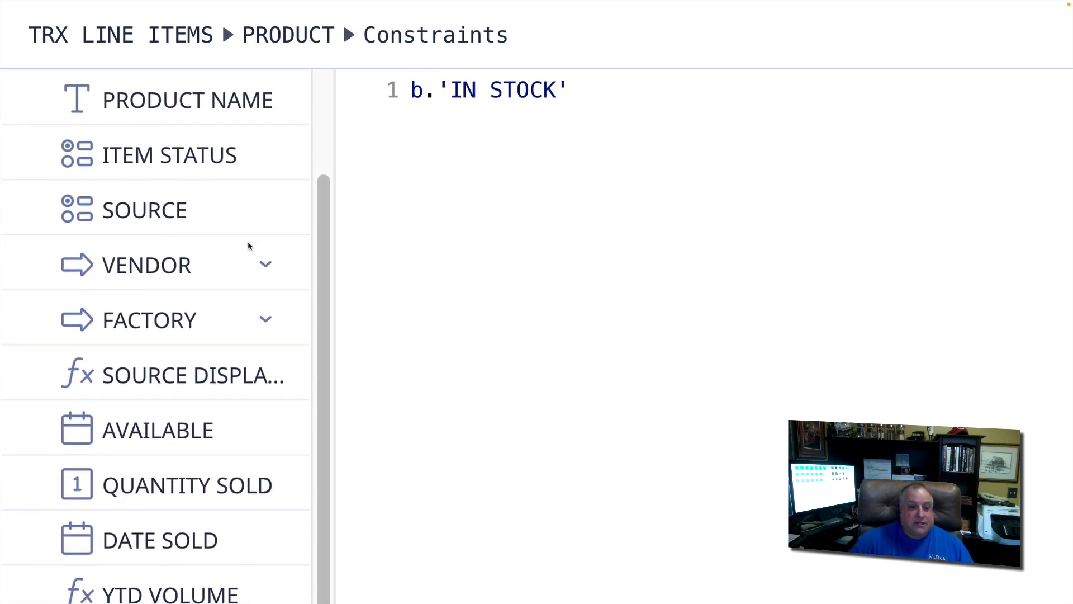
{"action": "scroll", "coordinate": [248, 246], "scroll_direction": "down", "scroll_amount": 1}
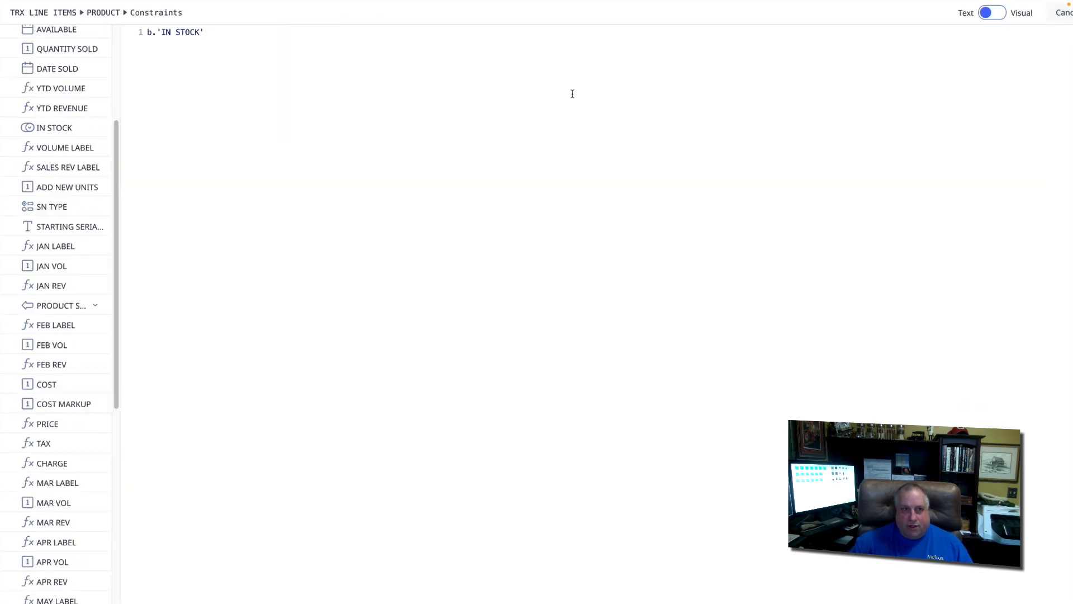
{"action": "left_click", "coordinate": [1043, 12]}
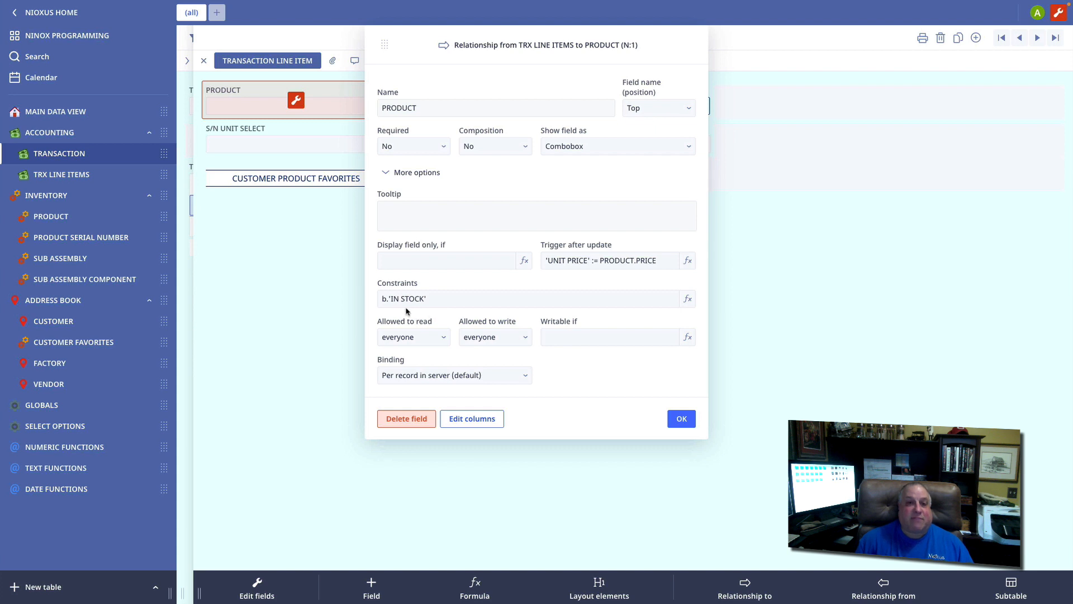
{"action": "left_click", "coordinate": [682, 418]}
Check the line item's selectable products once more, and close the line item
{"action": "left_click", "coordinate": [379, 106]}
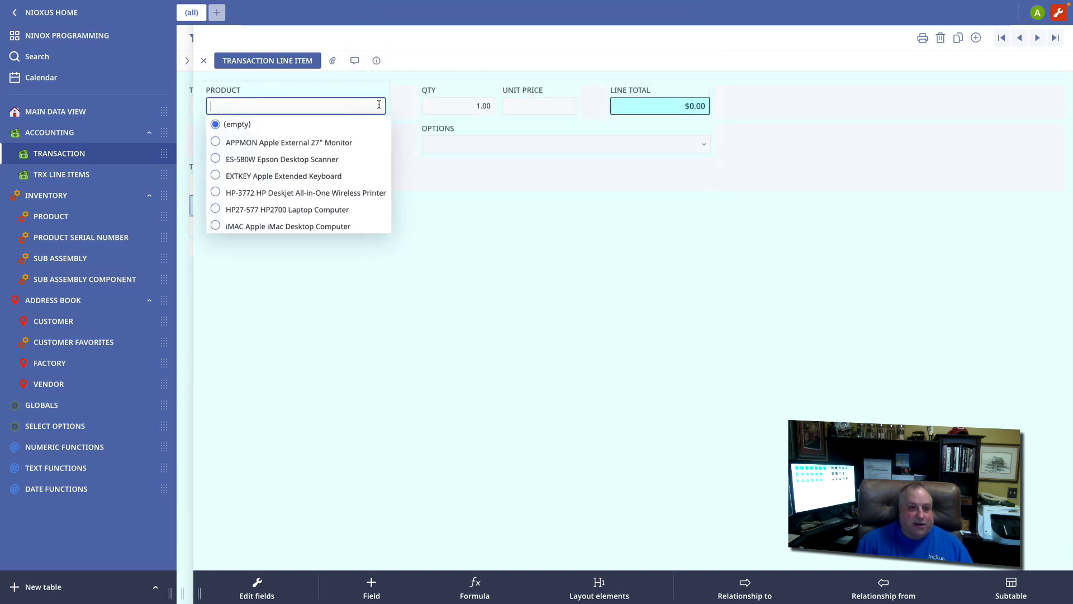
{"action": "left_click", "coordinate": [335, 282]}
{"action": "left_click", "coordinate": [203, 61]}
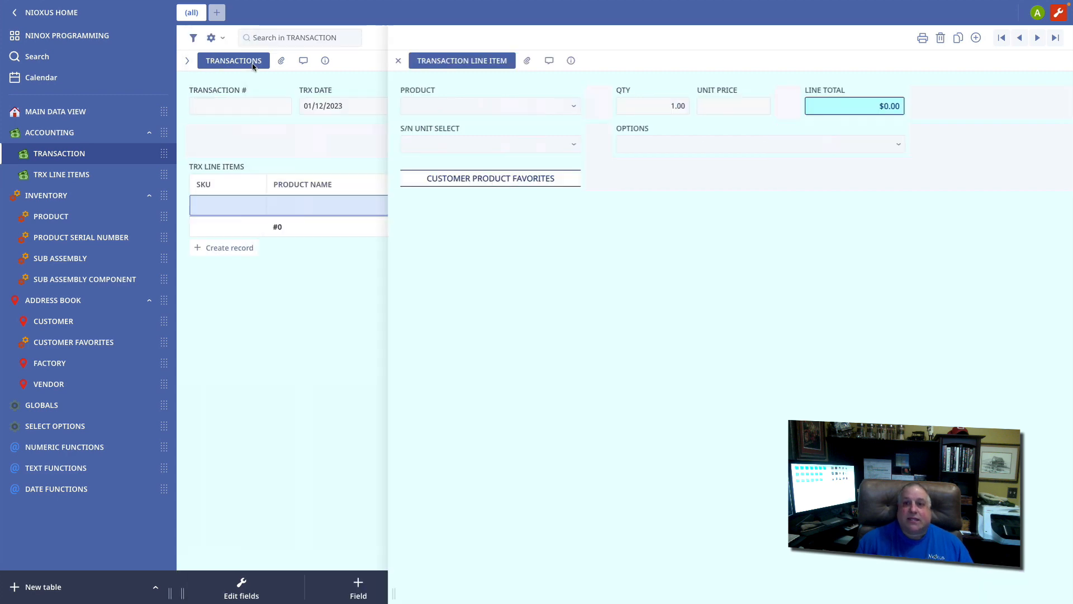
Examine the constraint formula of the transaction's CUSTOMER relationship, and view the customers that field offers
{"action": "left_click", "coordinate": [656, 87]}
{"action": "left_click", "coordinate": [721, 100]}
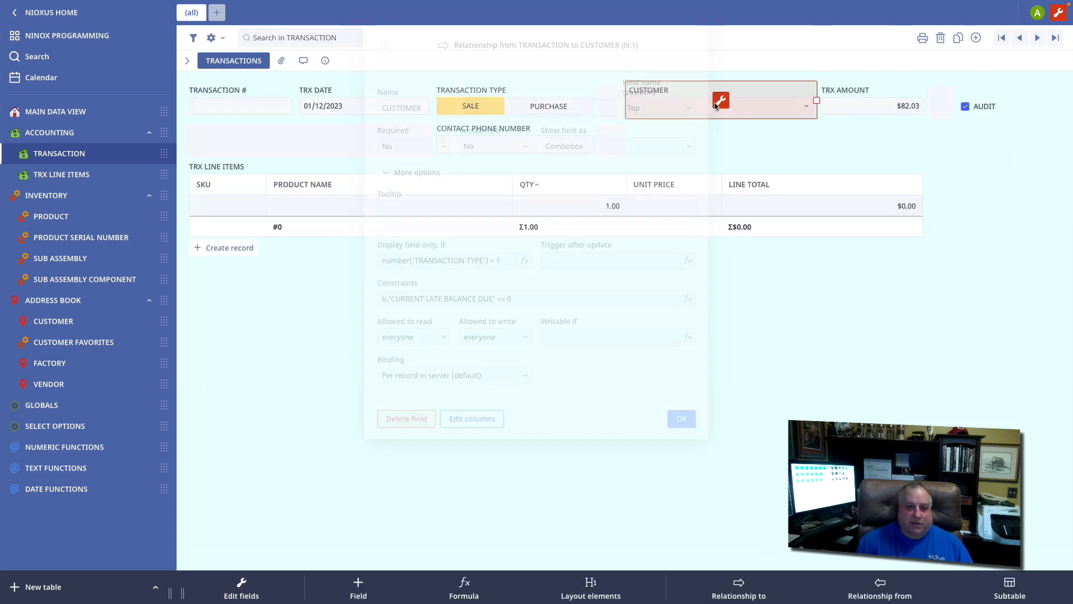
{"action": "left_click", "coordinate": [419, 299]}
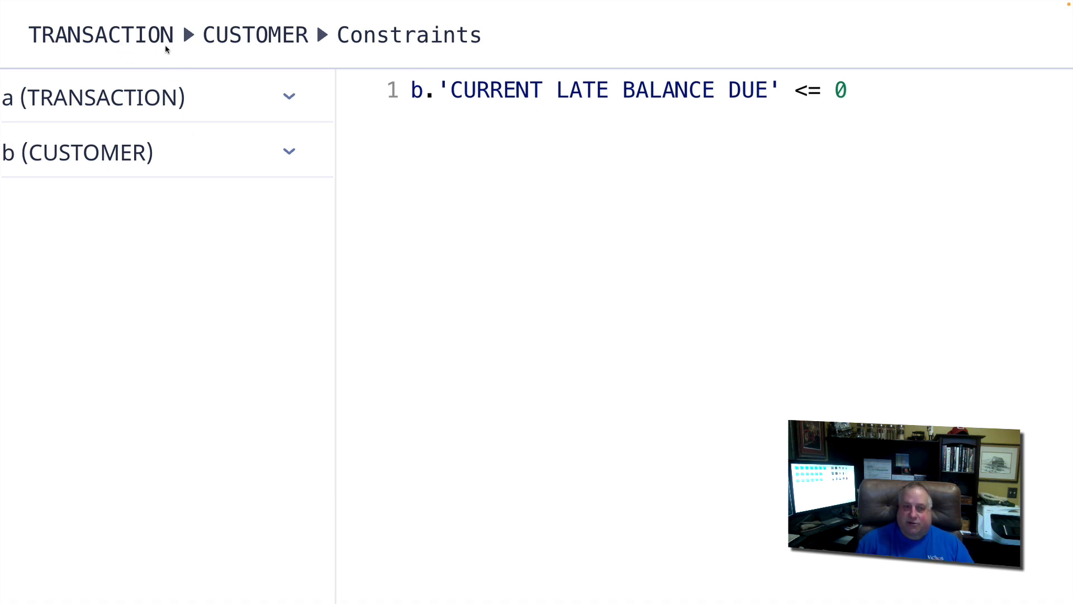
{"action": "left_click", "coordinate": [288, 152]}
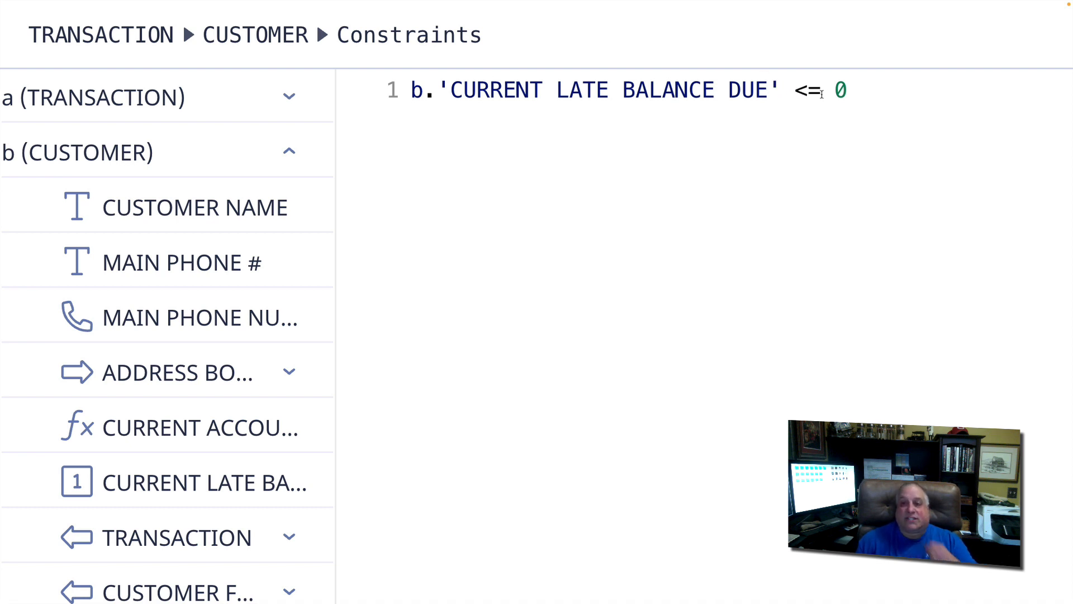
{"action": "left_click_drag", "start_coordinate": [412, 92], "coordinate": [866, 99]}
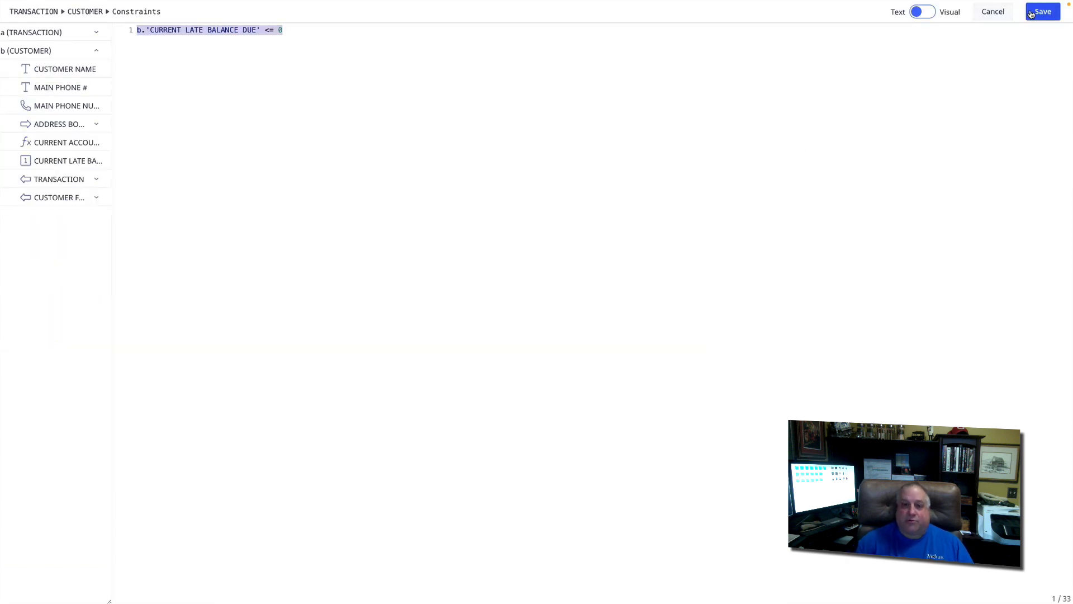
{"action": "left_click", "coordinate": [1032, 14]}
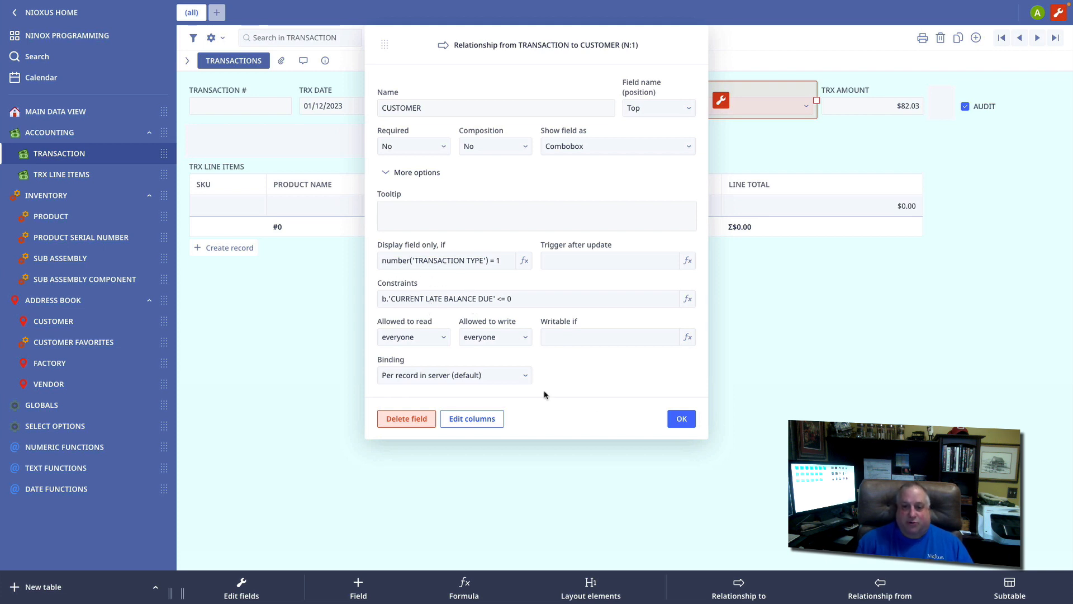
{"action": "left_click", "coordinate": [680, 419]}
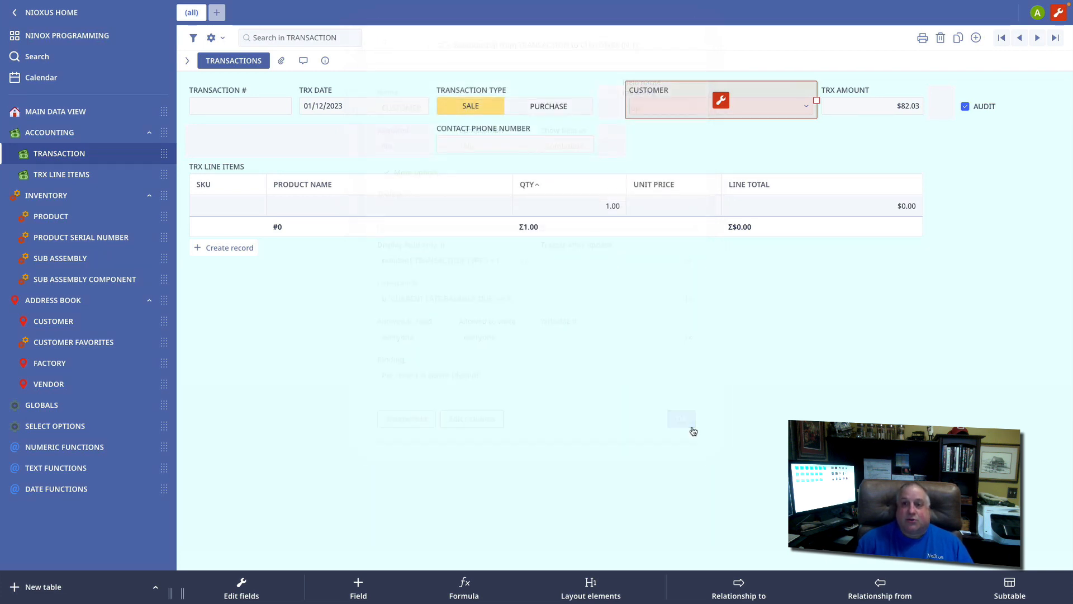
{"action": "left_click", "coordinate": [806, 104]}
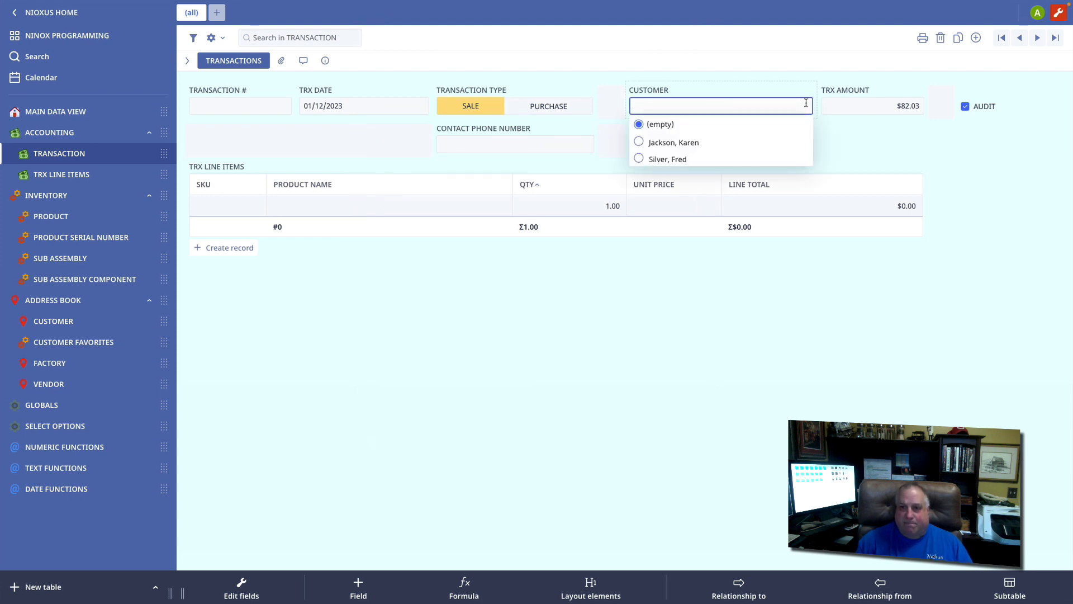
{"action": "left_click", "coordinate": [563, 318]}
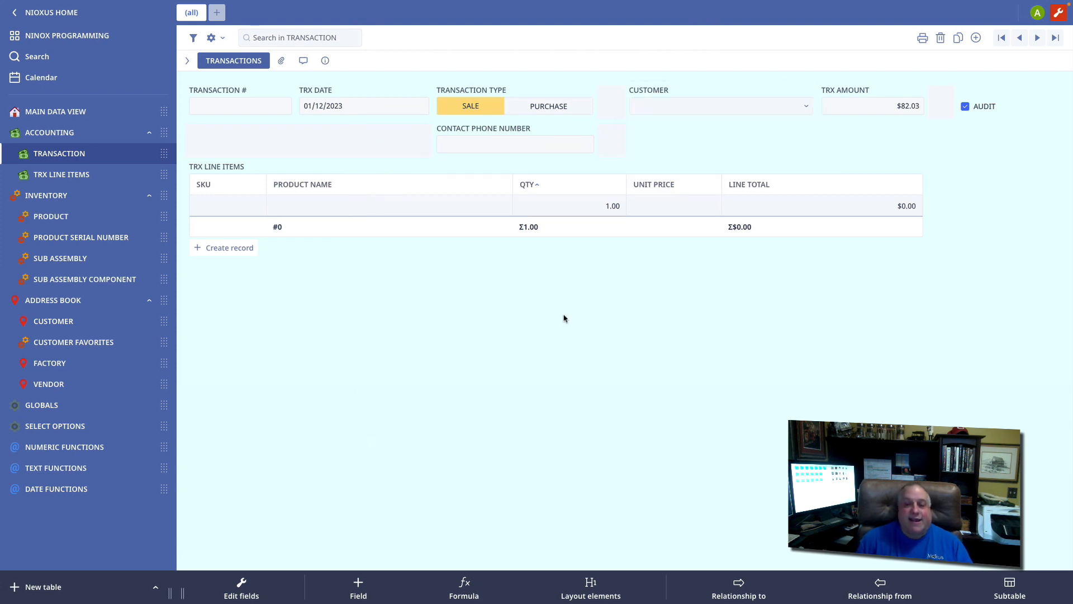
Recheck the CUSTOMER relationship field's constraint, and open the CUSTOMER table to compare account balances
{"action": "left_click", "coordinate": [666, 89]}
{"action": "left_click", "coordinate": [722, 104]}
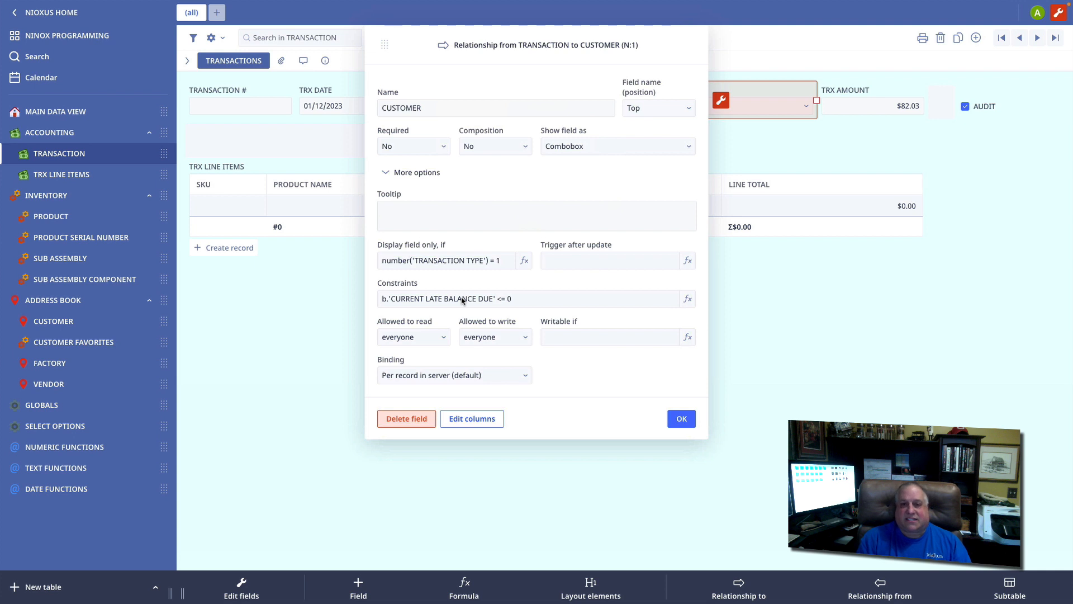
{"action": "left_click", "coordinate": [679, 419]}
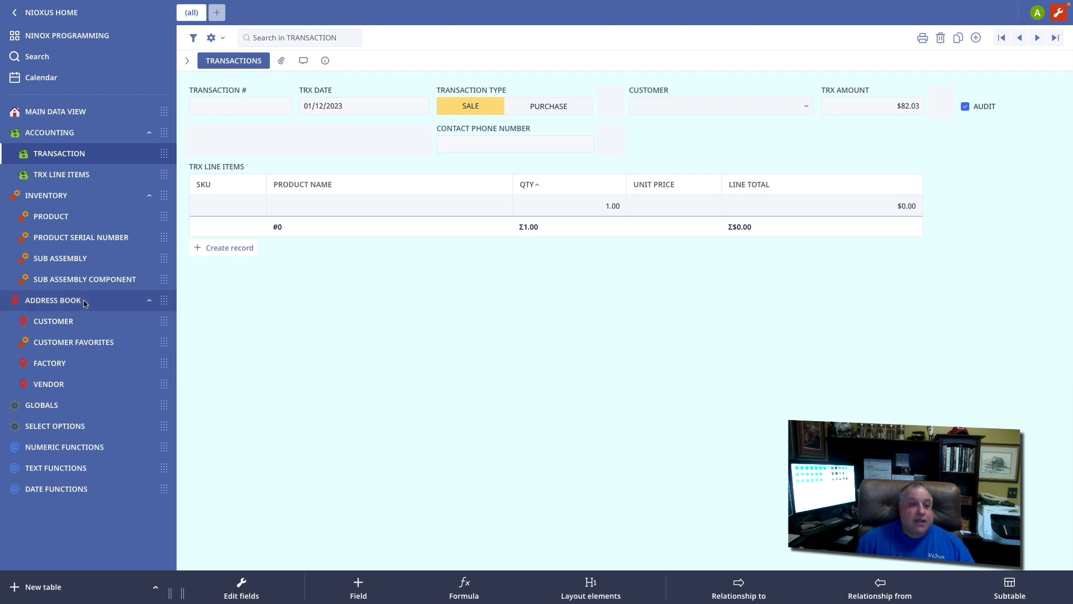
{"action": "left_click", "coordinate": [57, 323]}
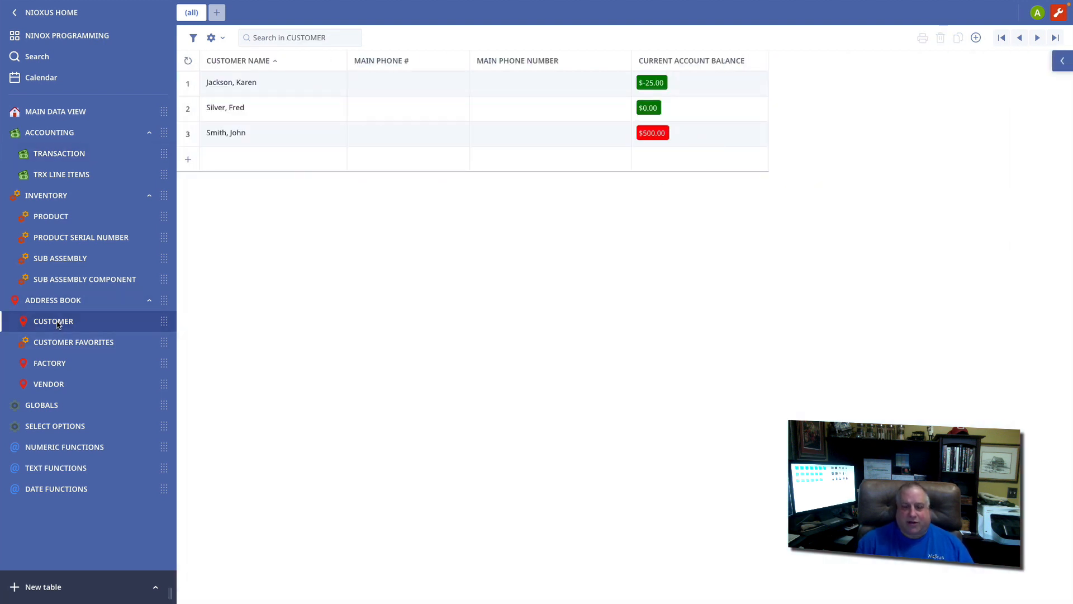
Examine the individual CUSTOMER records, comparing each customer's transactions, account balance and CUSTOMER FAVORITES list
{"action": "left_click", "coordinate": [213, 88]}
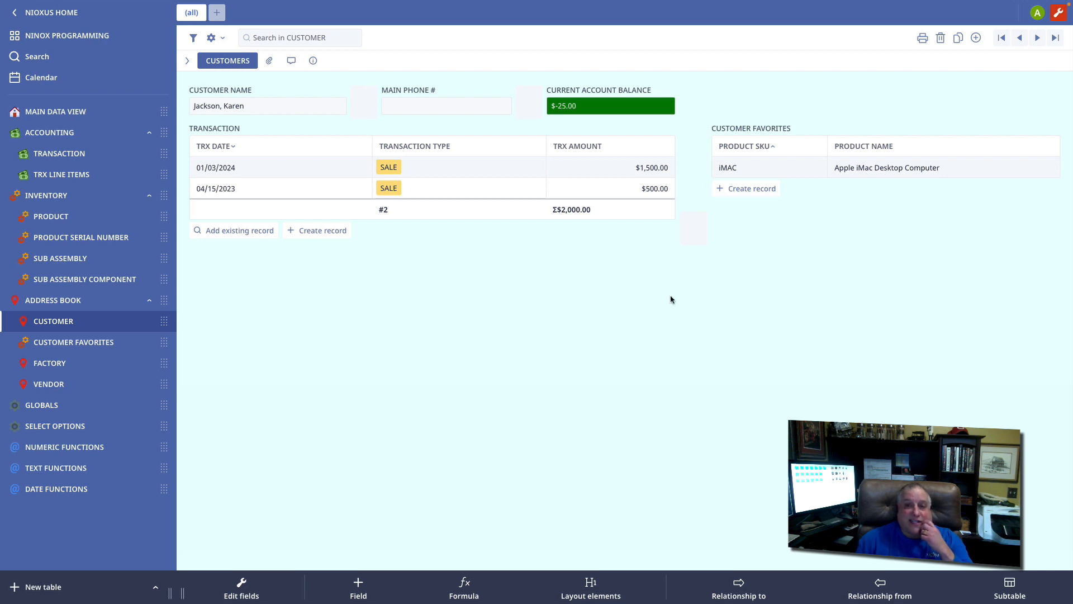
{"action": "key", "text": "Page_Down"}
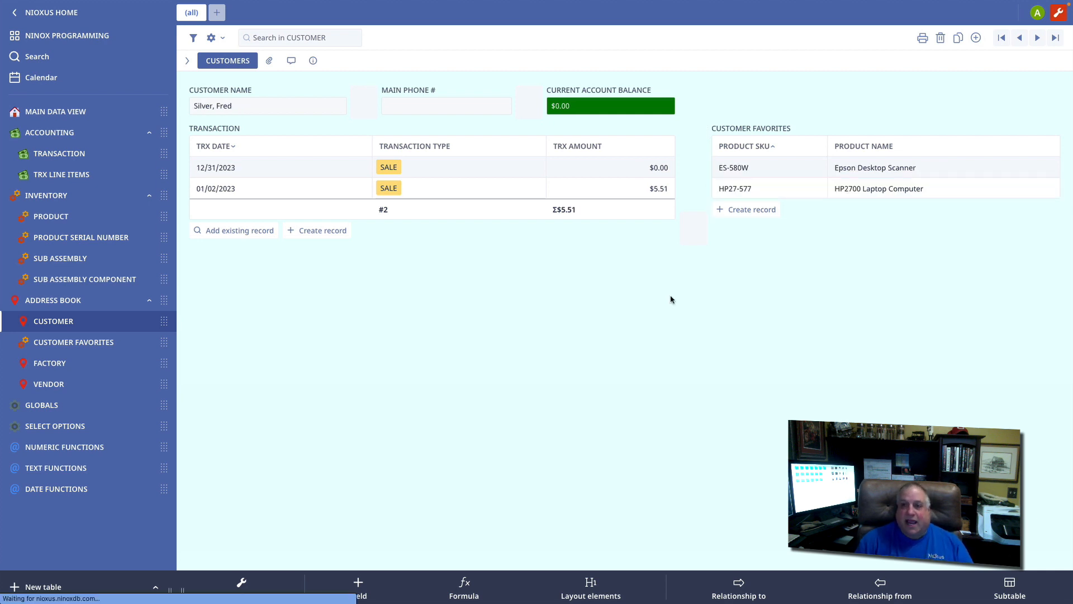
{"action": "key", "text": "Page_Down"}
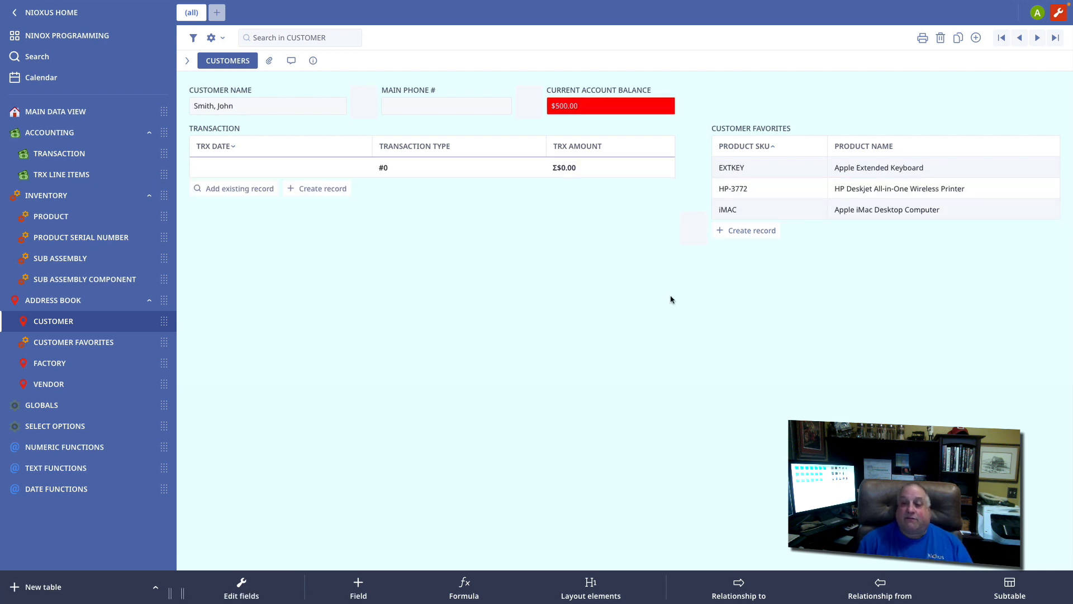
{"action": "key", "text": "Page_Down"}
{"action": "key", "text": "Page_Down"}
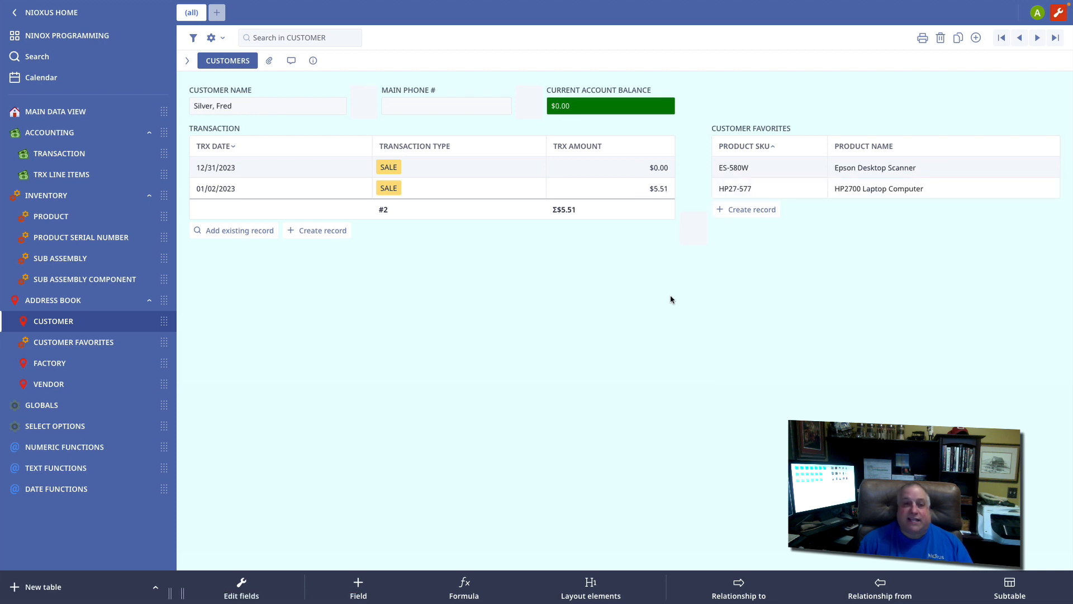
{"action": "key", "text": "Page_Up"}
{"action": "key", "text": "Page_Down"}
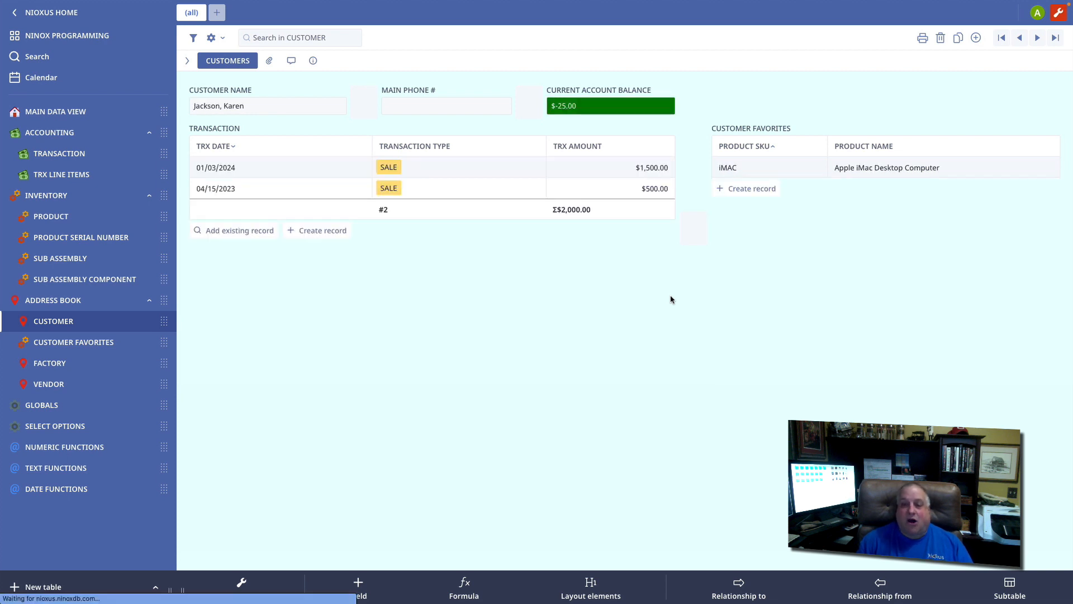
{"action": "key", "text": "Page_Down"}
{"action": "key", "text": "Page_Up"}
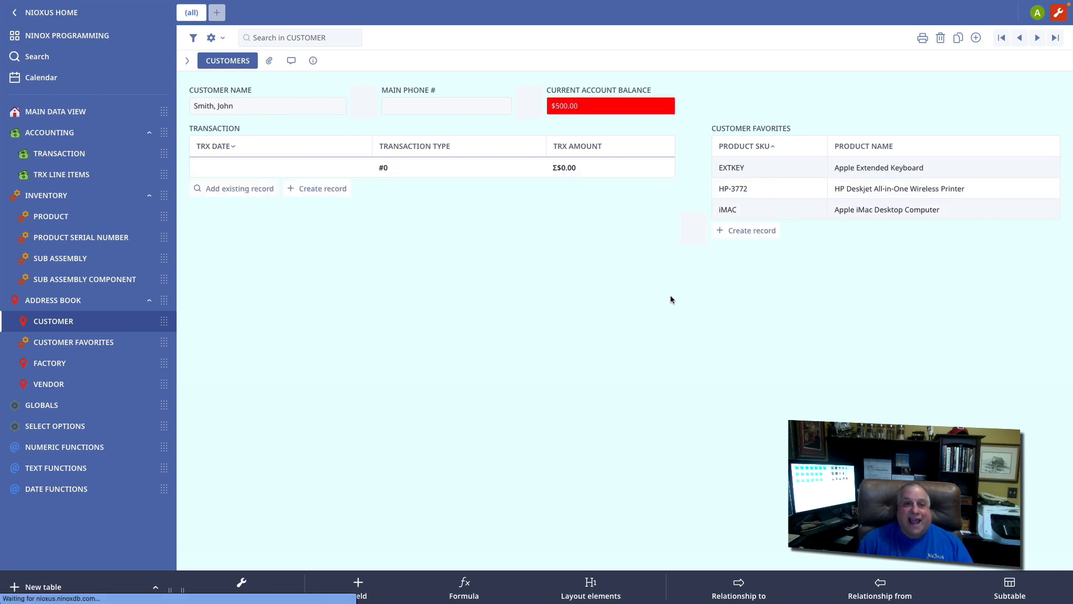
{"action": "key", "text": "Page_Down"}
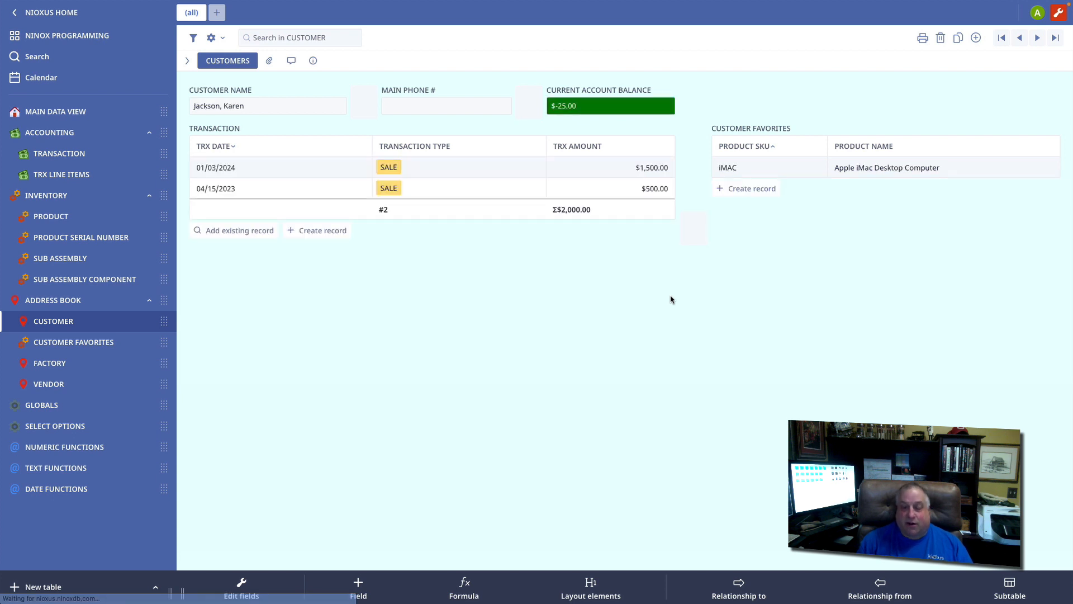
{"action": "key", "text": "Page_Down"}
{"action": "key", "text": "Page_Up"}
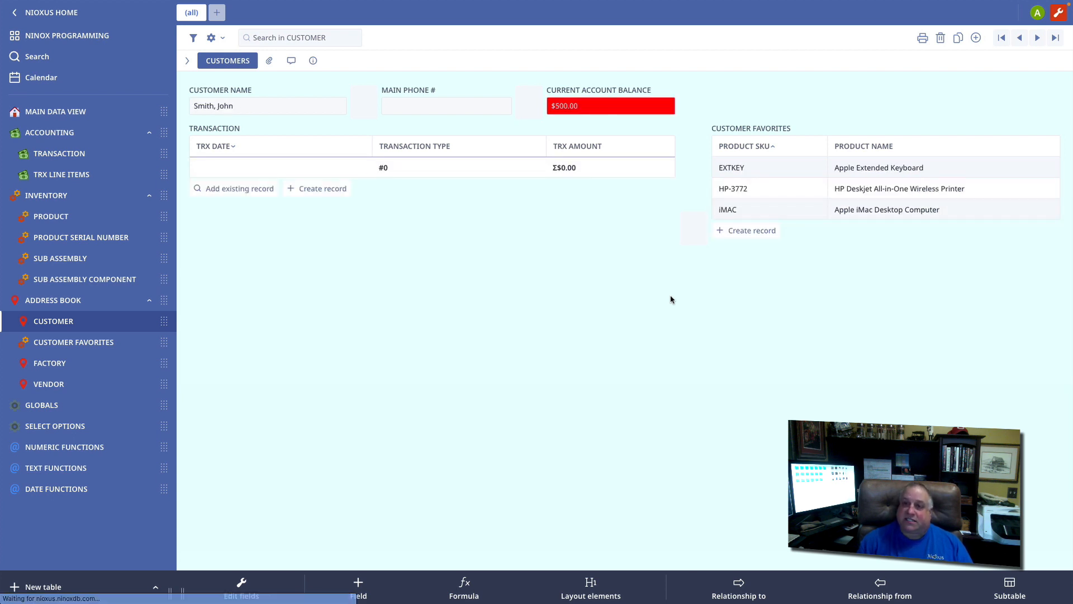
{"action": "key", "text": "Page_Down"}
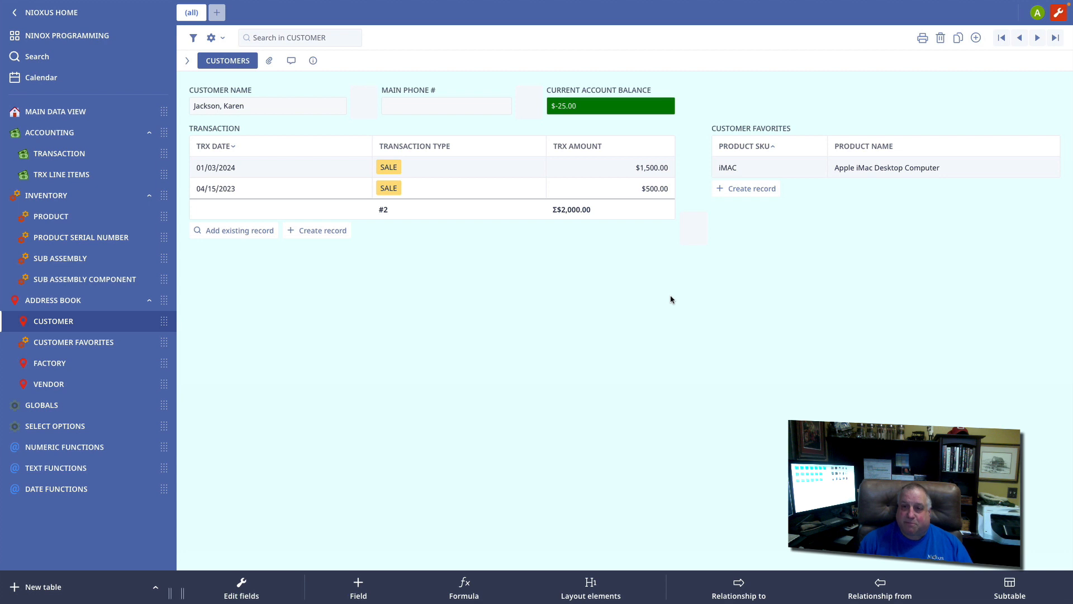
Open the TRANSACTION table and assign the first listed customer to the 01/12/2023 sale
{"action": "left_click", "coordinate": [75, 154]}
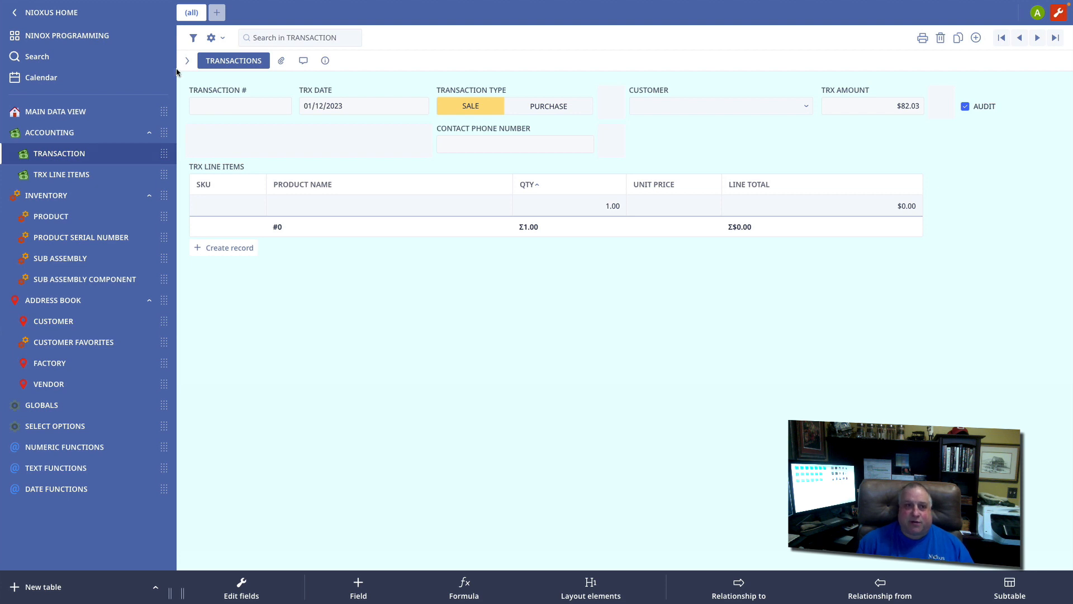
{"action": "left_click", "coordinate": [654, 109]}
{"action": "left_click", "coordinate": [660, 140]}
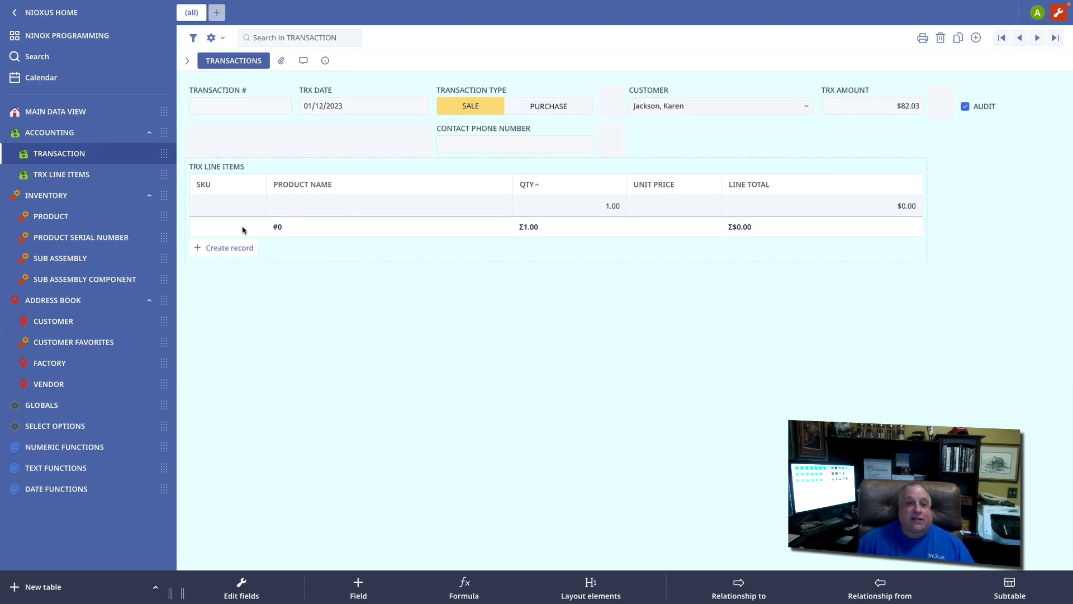
Compare the line item's full product list with the customer's favorites, and choose the favorite iMAC Apple iMac Desktop Computer
{"action": "left_click", "coordinate": [233, 206]}
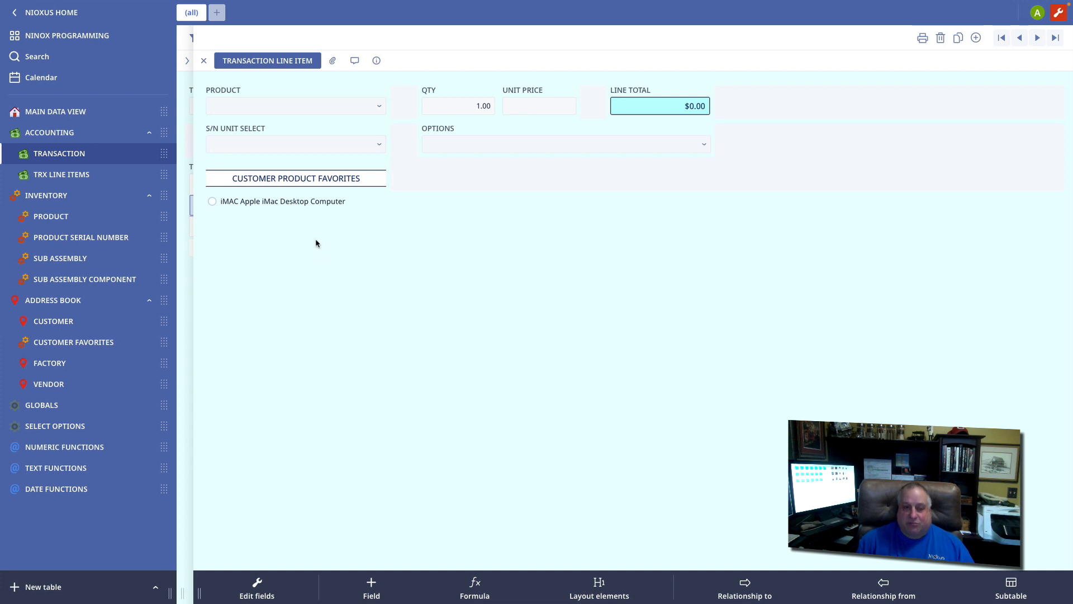
{"action": "left_click", "coordinate": [380, 106]}
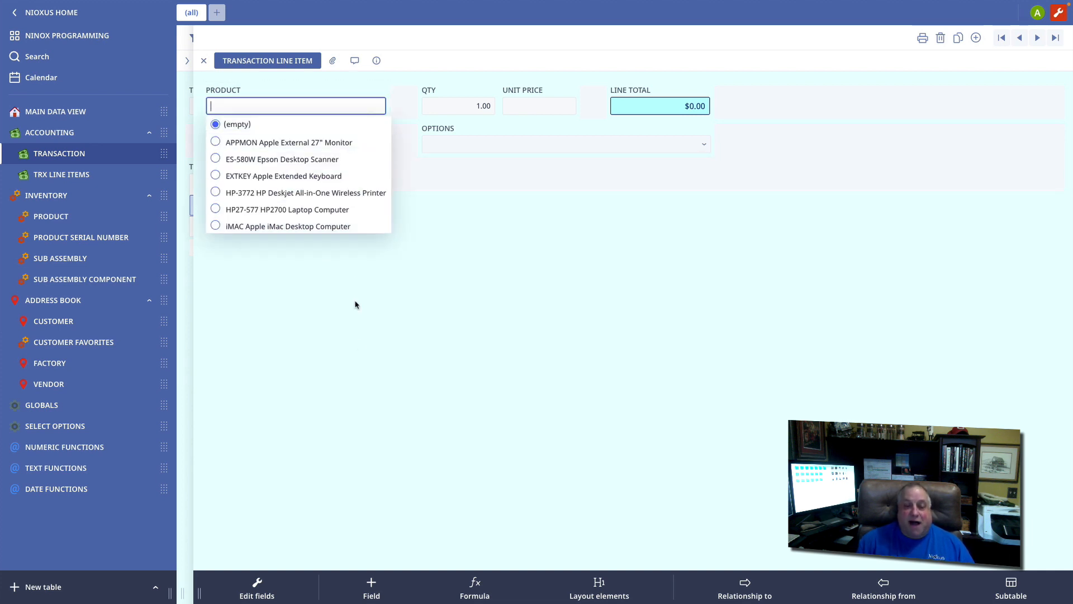
{"action": "left_click", "coordinate": [408, 402]}
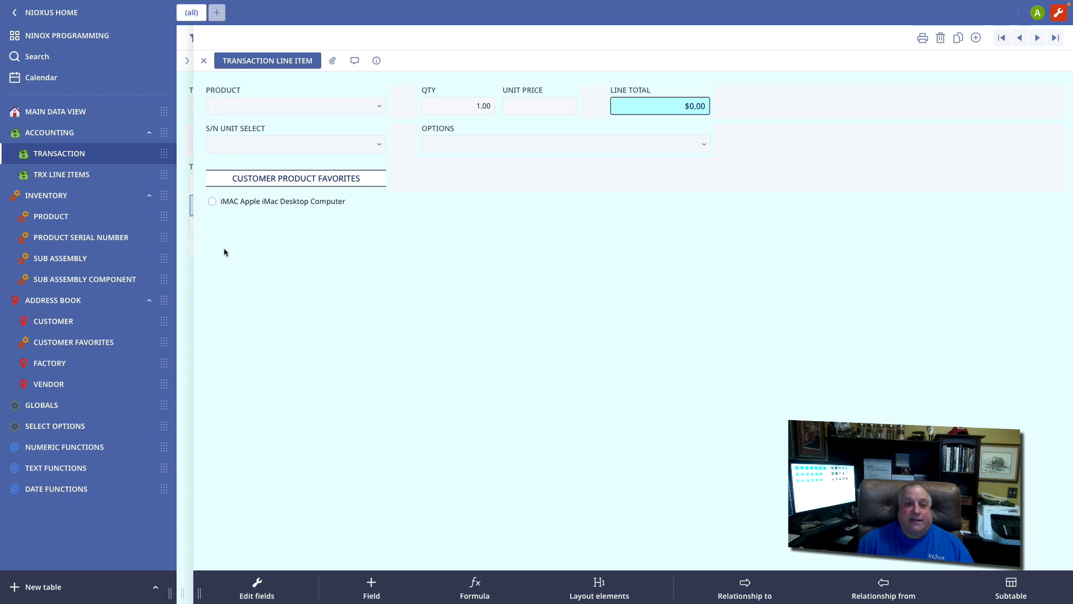
{"action": "left_click", "coordinate": [212, 203]}
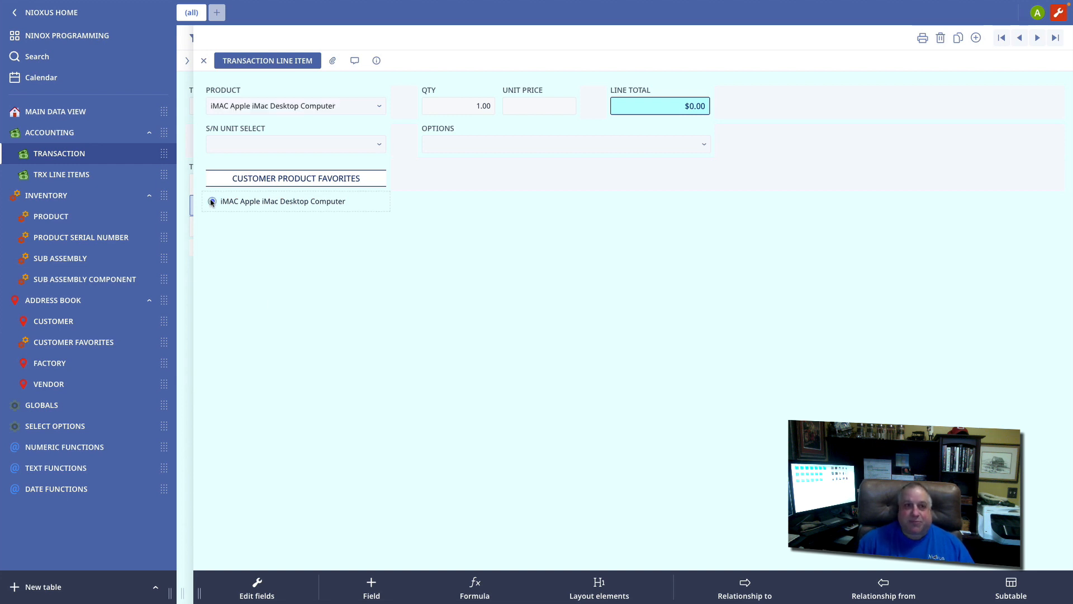
{"action": "left_click", "coordinate": [204, 60]}
Switch the transaction to the second listed customer, and select the favorite HP27-577 HP2700 Laptop Computer in its line item
{"action": "left_click", "coordinate": [654, 108]}
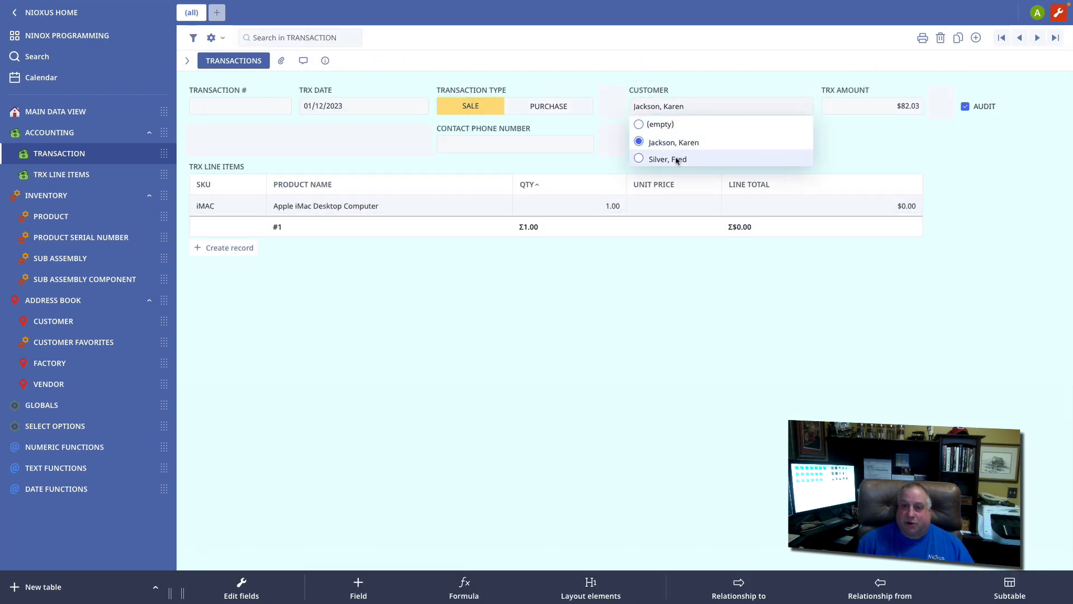
{"action": "left_click", "coordinate": [677, 159]}
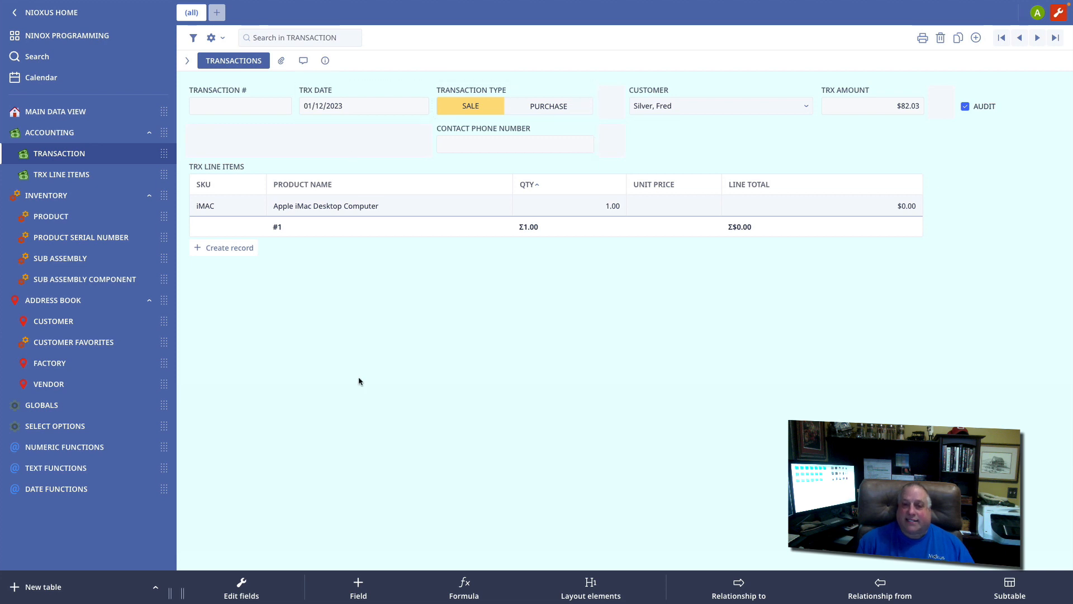
{"action": "left_click", "coordinate": [377, 207]}
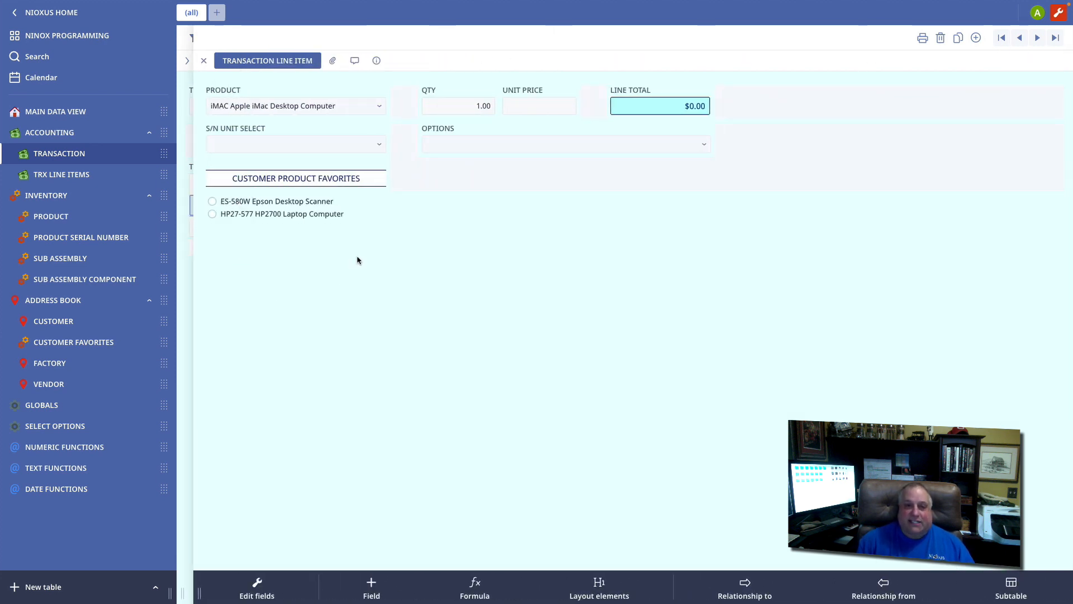
{"action": "left_click", "coordinate": [212, 214]}
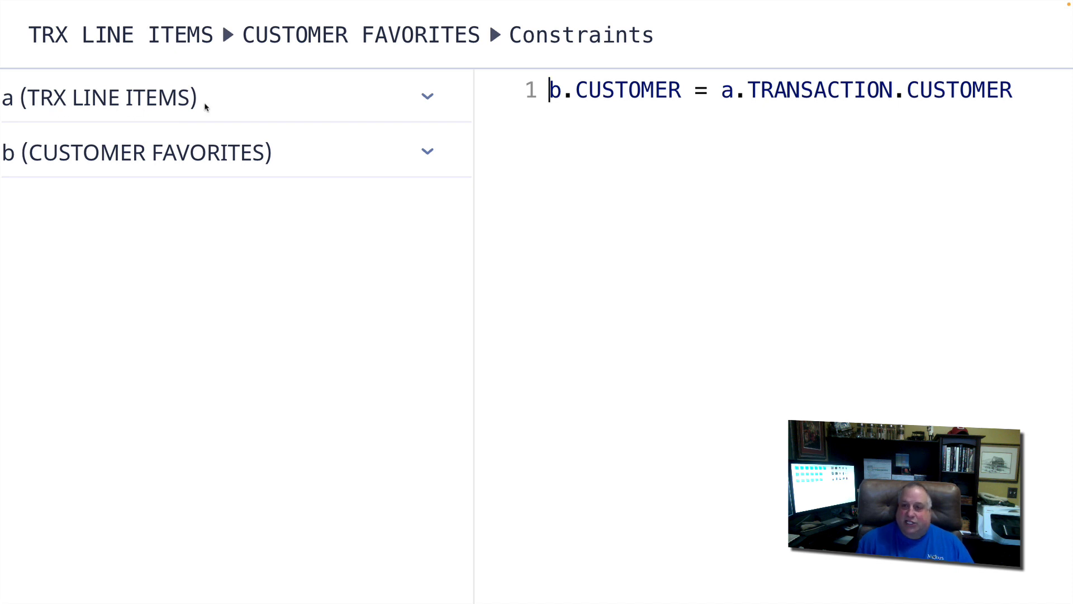
Examine both sides of the CUSTOMER FAVORITES relationship's constraint formula and the TRX LINE ITEMS fields, and close the line item
{"action": "left_click", "coordinate": [428, 98]}
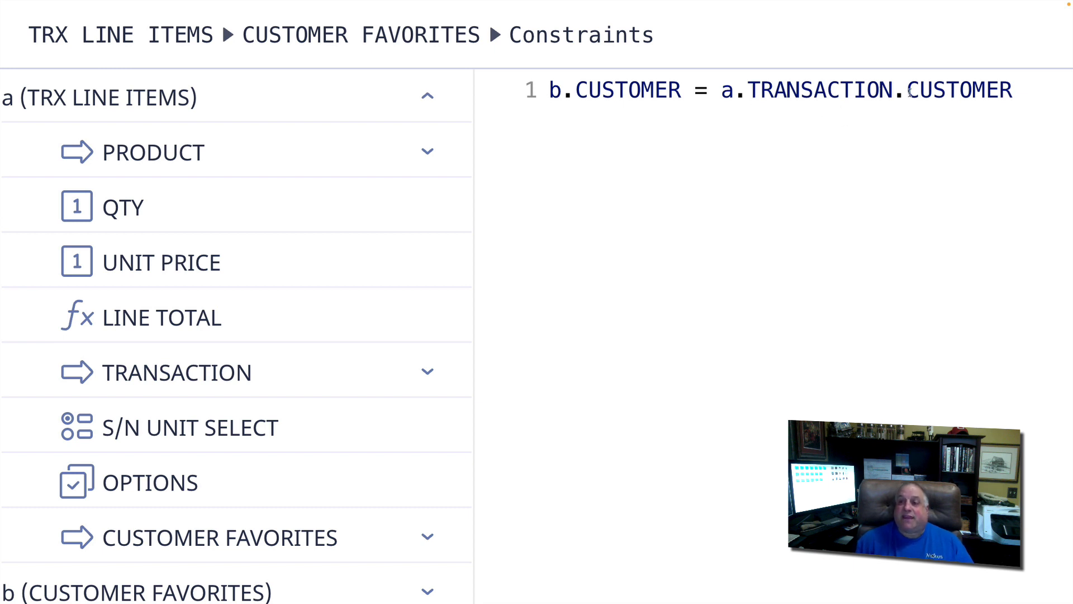
{"action": "left_click_drag", "start_coordinate": [909, 92], "coordinate": [1016, 90]}
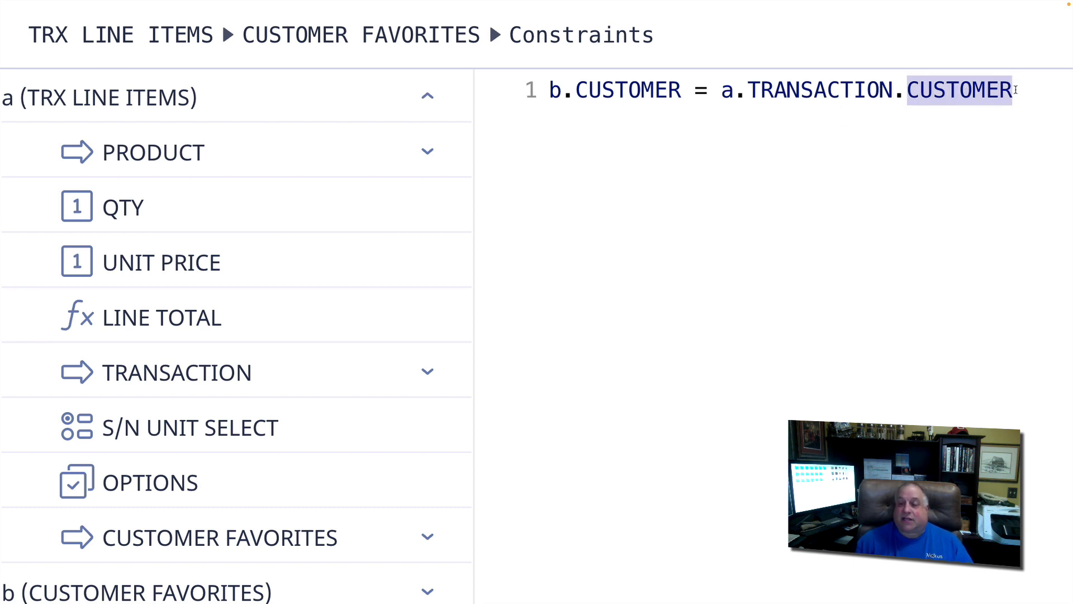
{"action": "left_click", "coordinate": [979, 141]}
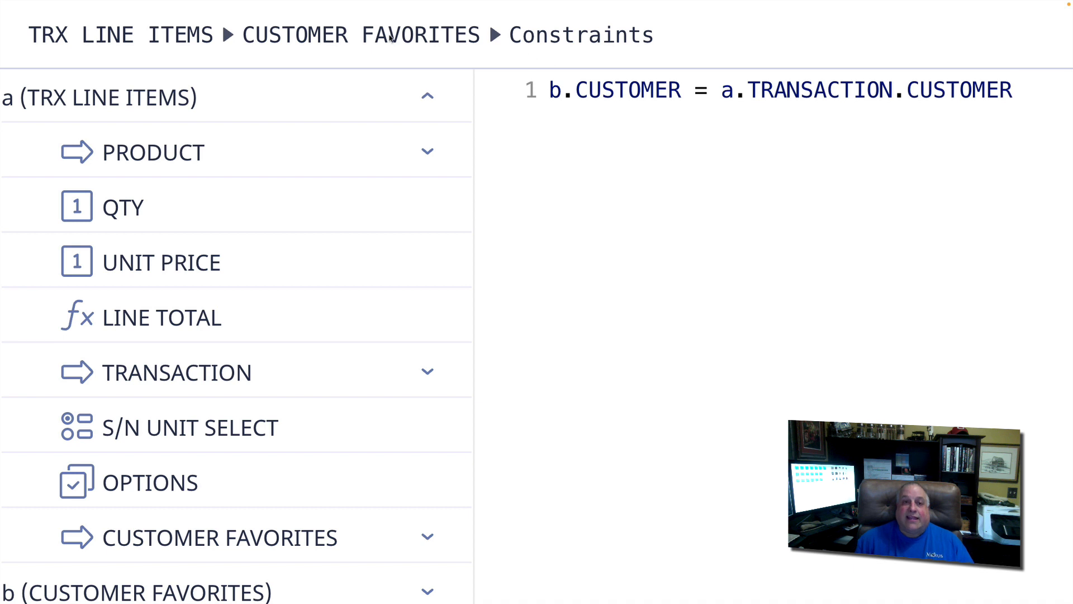
{"action": "double_click", "coordinate": [550, 92]}
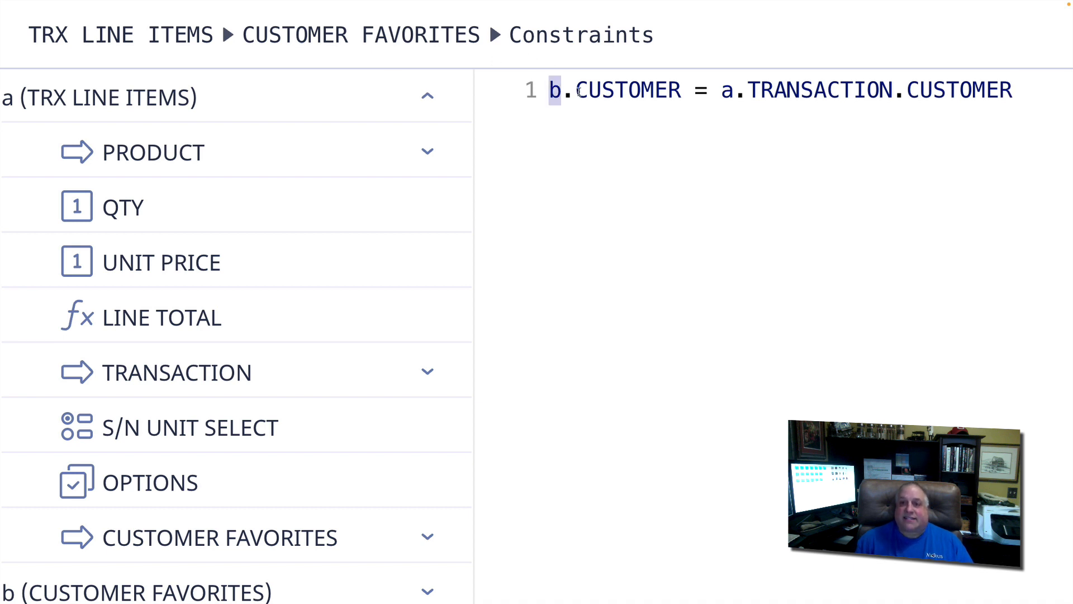
{"action": "left_click_drag", "start_coordinate": [578, 91], "coordinate": [688, 95]}
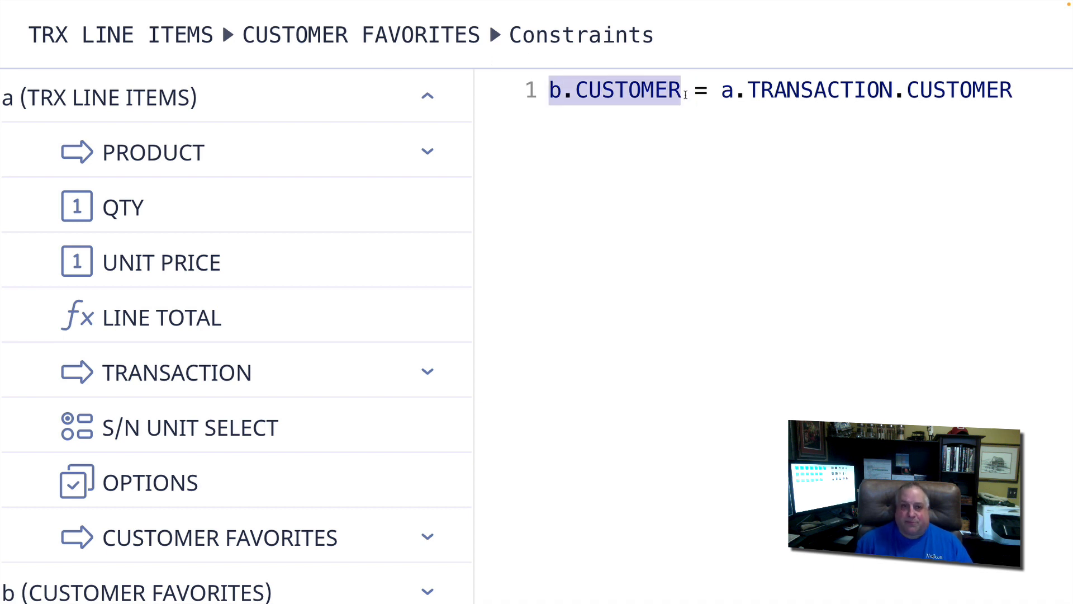
{"action": "left_click", "coordinate": [749, 140]}
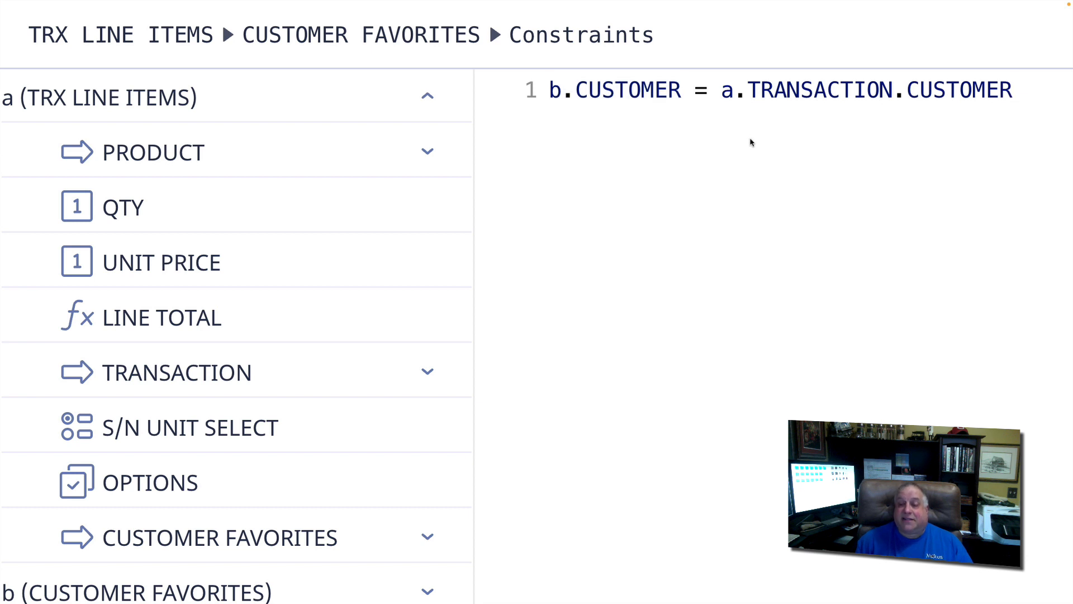
{"action": "left_click_drag", "start_coordinate": [722, 91], "coordinate": [1016, 85]}
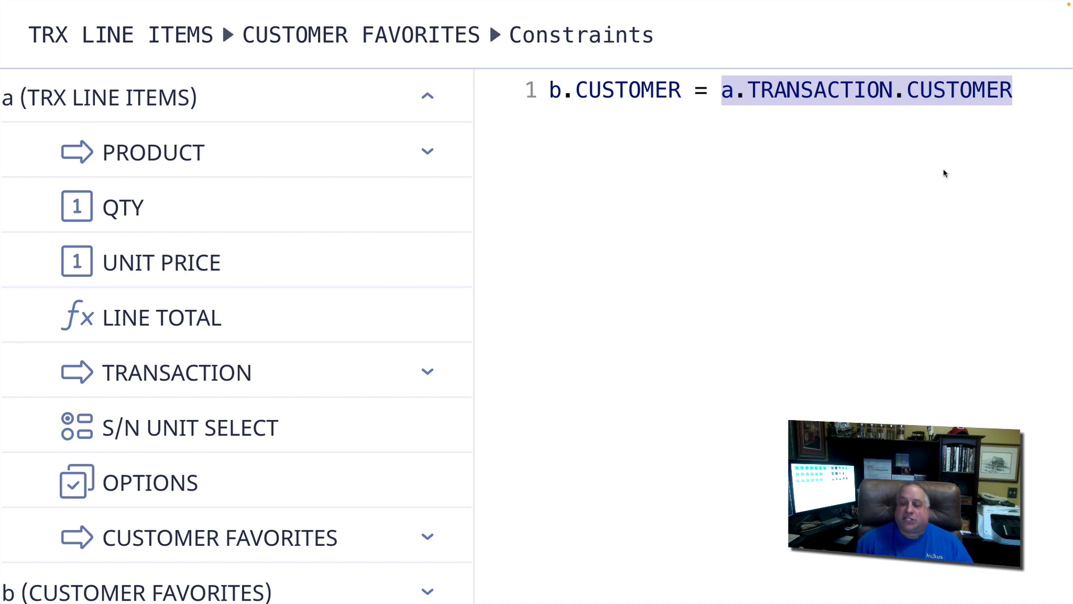
{"action": "left_click", "coordinate": [785, 210]}
{"action": "left_click_drag", "start_coordinate": [546, 90], "coordinate": [1038, 78]}
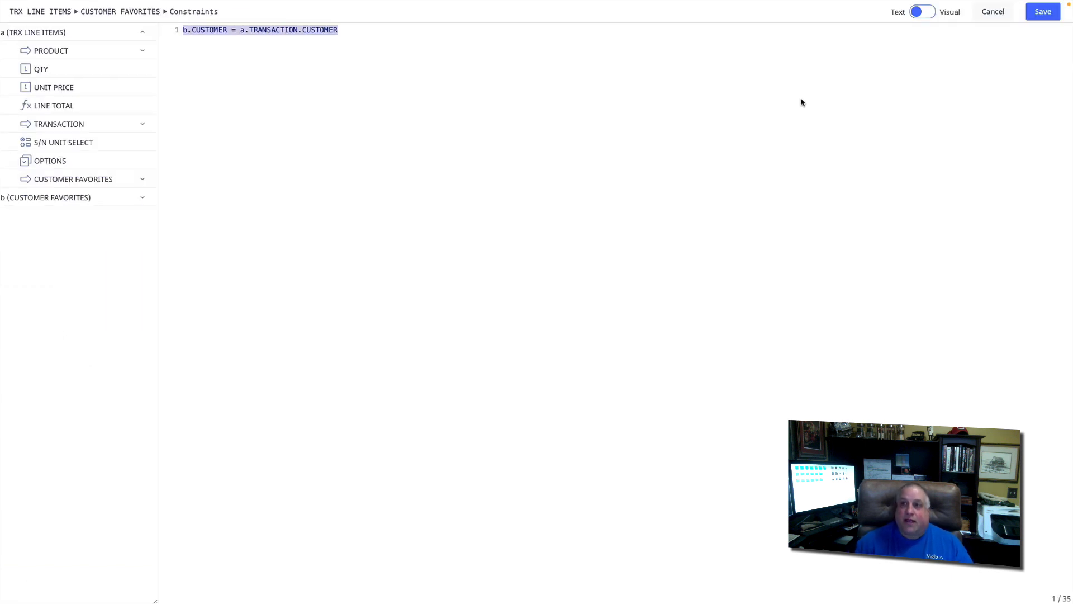
{"action": "left_click", "coordinate": [992, 11]}
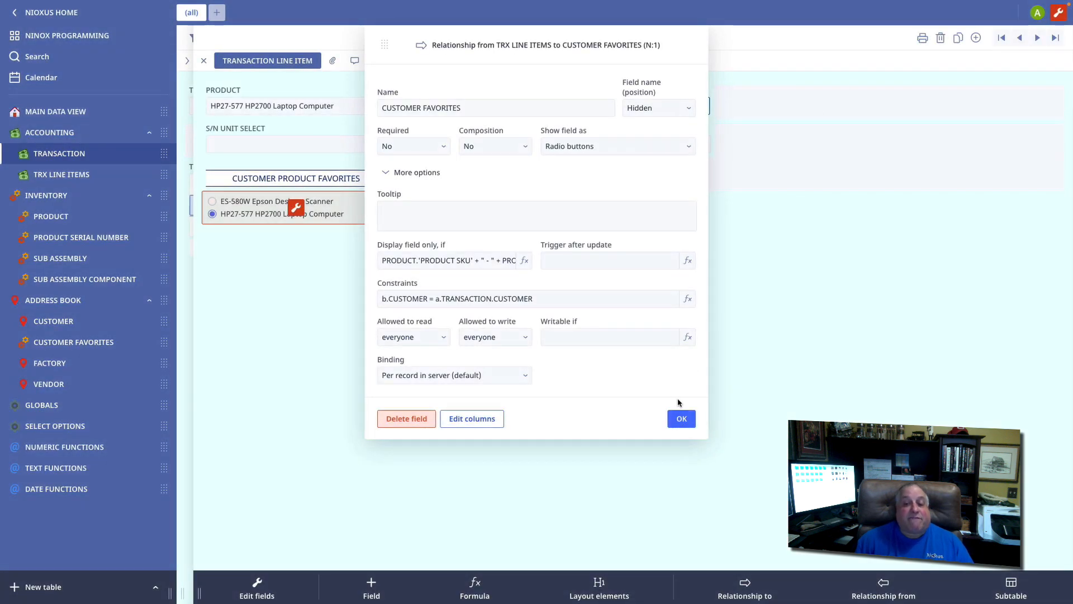
{"action": "left_click", "coordinate": [682, 419]}
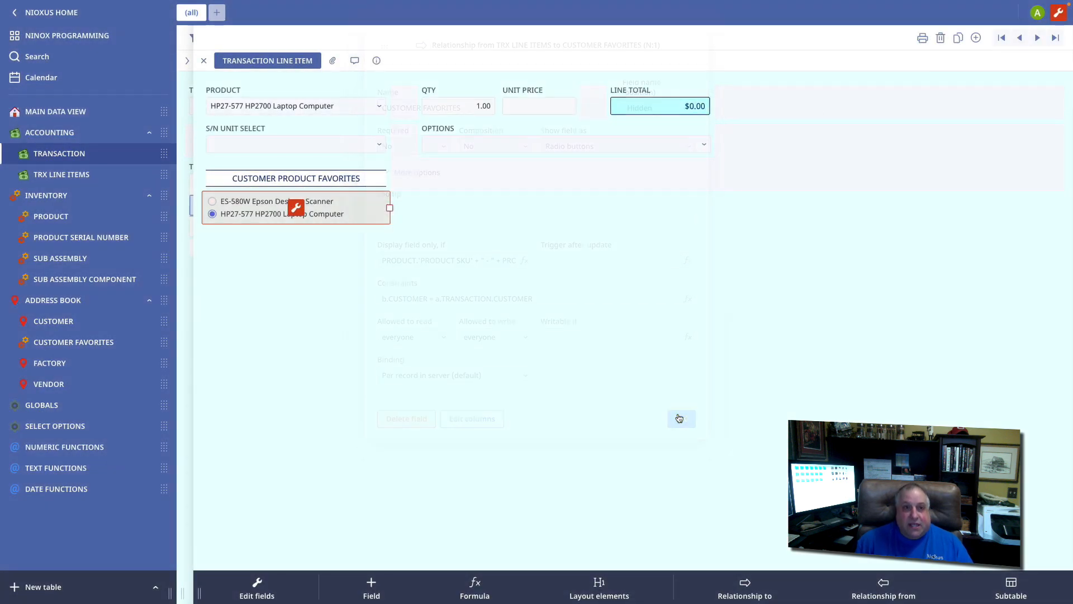
{"action": "left_click", "coordinate": [204, 60]}
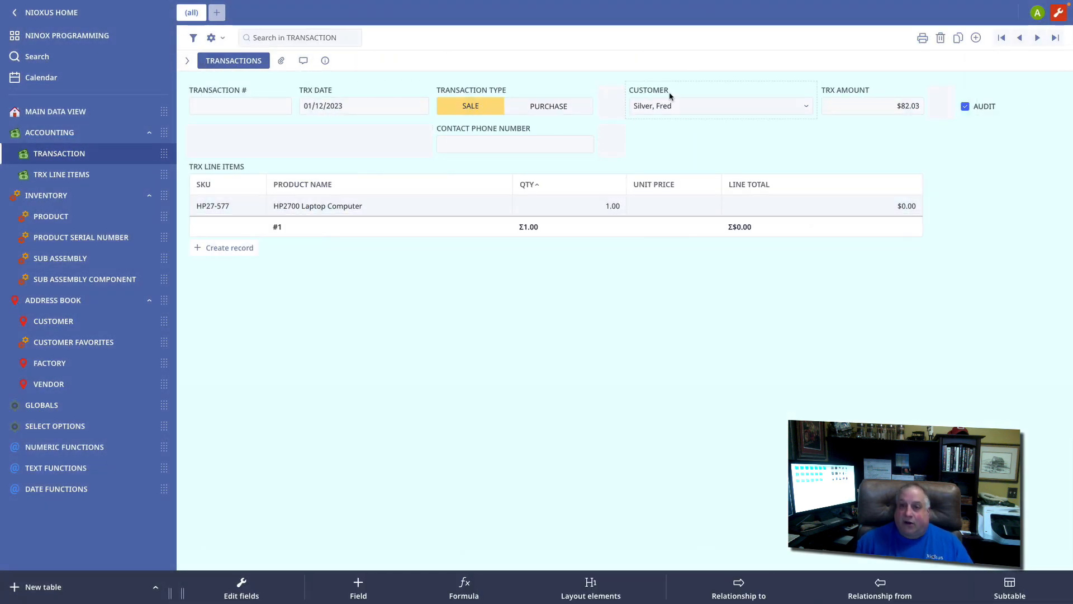
Reopen the line item and review the display style options in the CUSTOMER FAVORITES relationship's field settings
{"action": "left_click", "coordinate": [487, 207]}
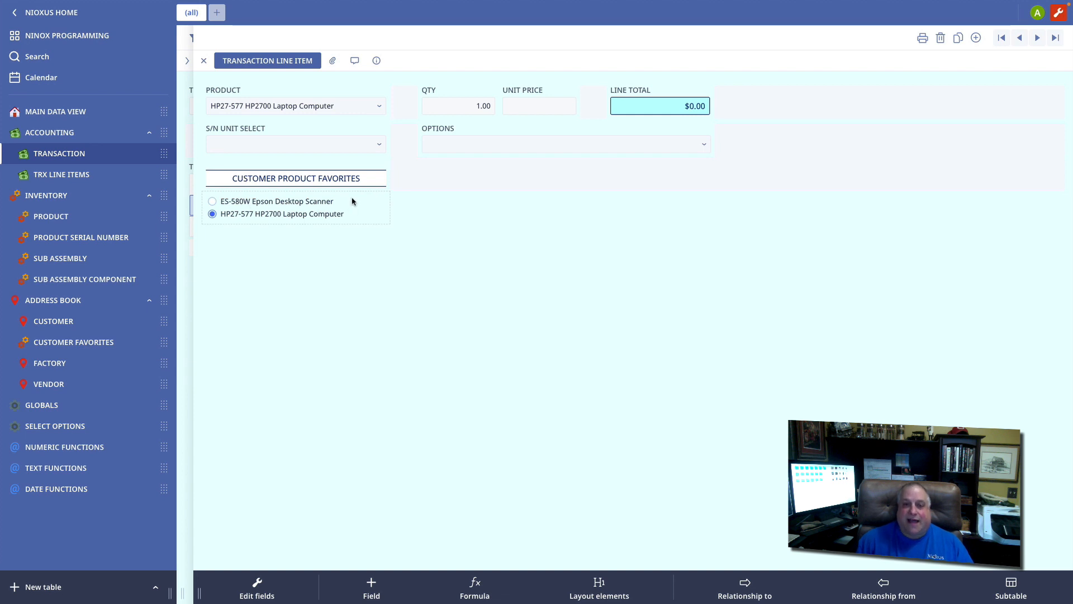
{"action": "left_click", "coordinate": [299, 208]}
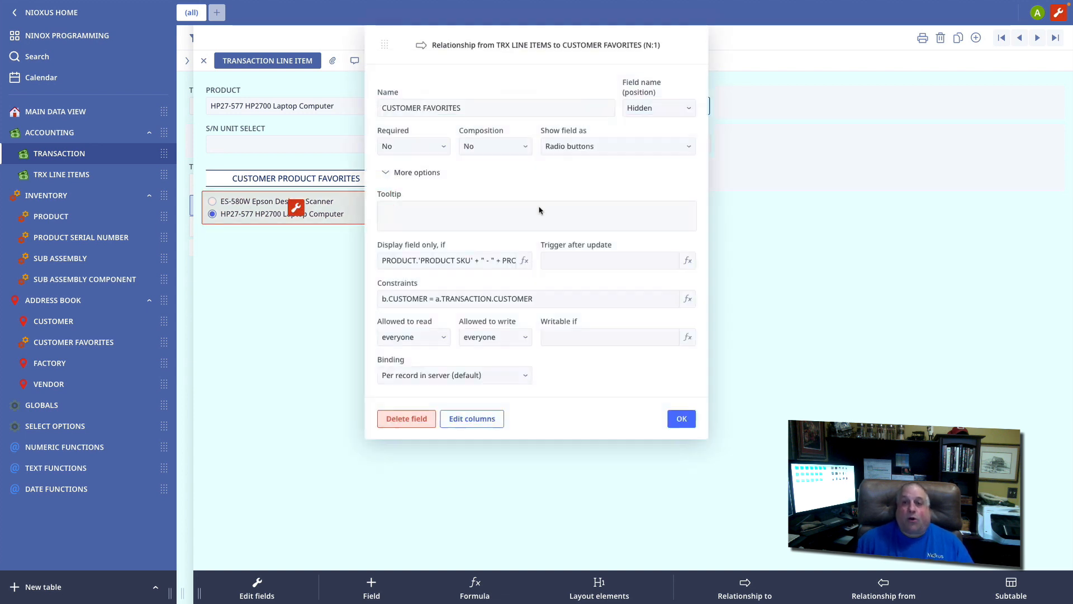
{"action": "left_click", "coordinate": [577, 150]}
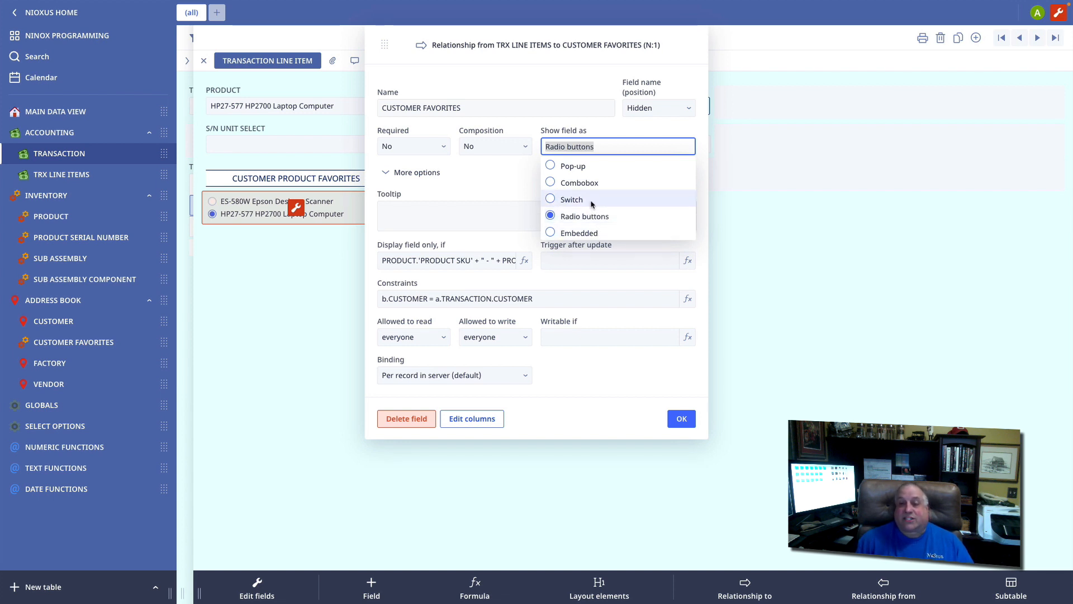
{"action": "left_click", "coordinate": [666, 456]}
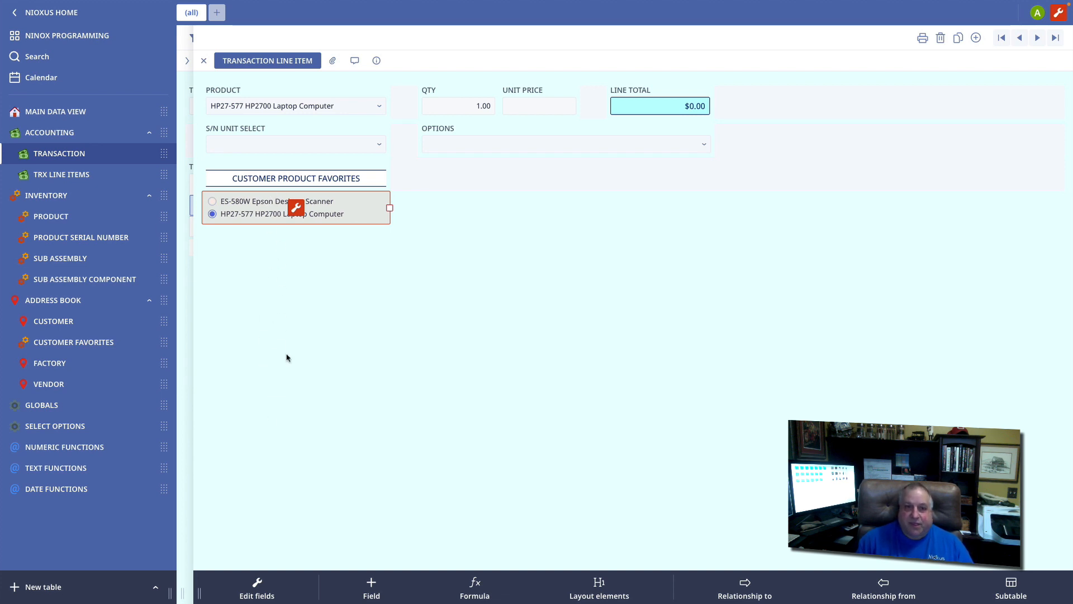
{"action": "left_click", "coordinate": [297, 208]}
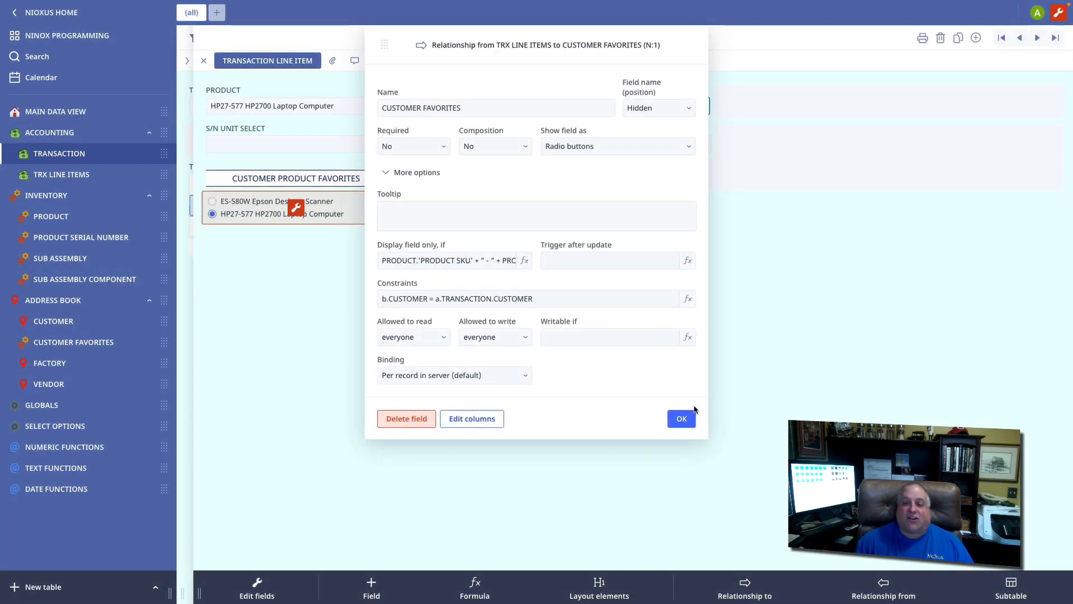
Close the CUSTOMER FAVORITES relationship's field settings and clear the product from the transaction line item
{"action": "left_click", "coordinate": [681, 419]}
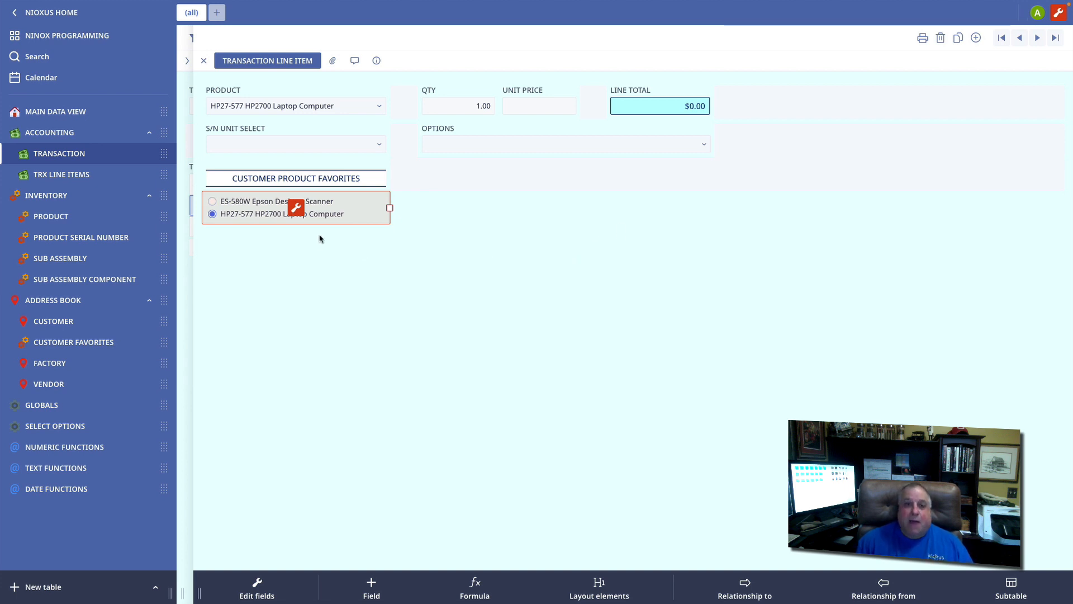
{"action": "left_click", "coordinate": [315, 269]}
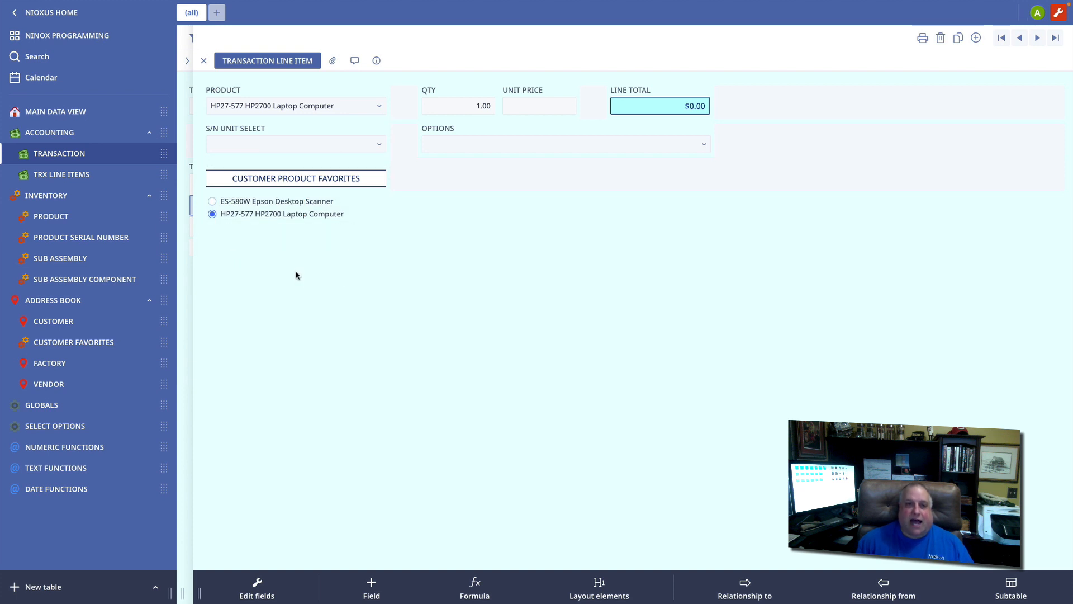
{"action": "left_click", "coordinate": [378, 108]}
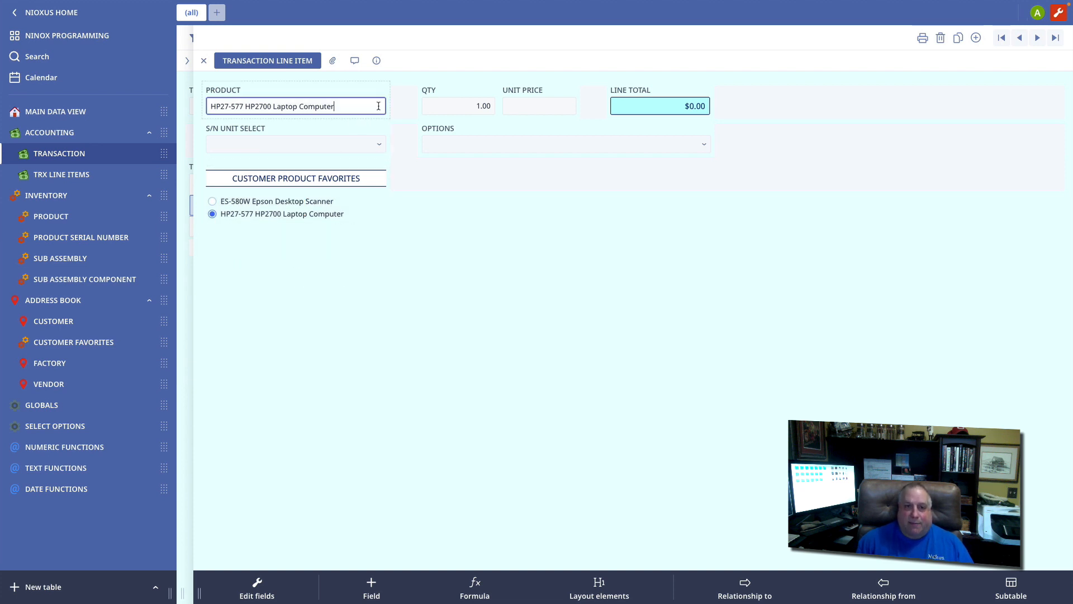
{"action": "left_click", "coordinate": [280, 121]}
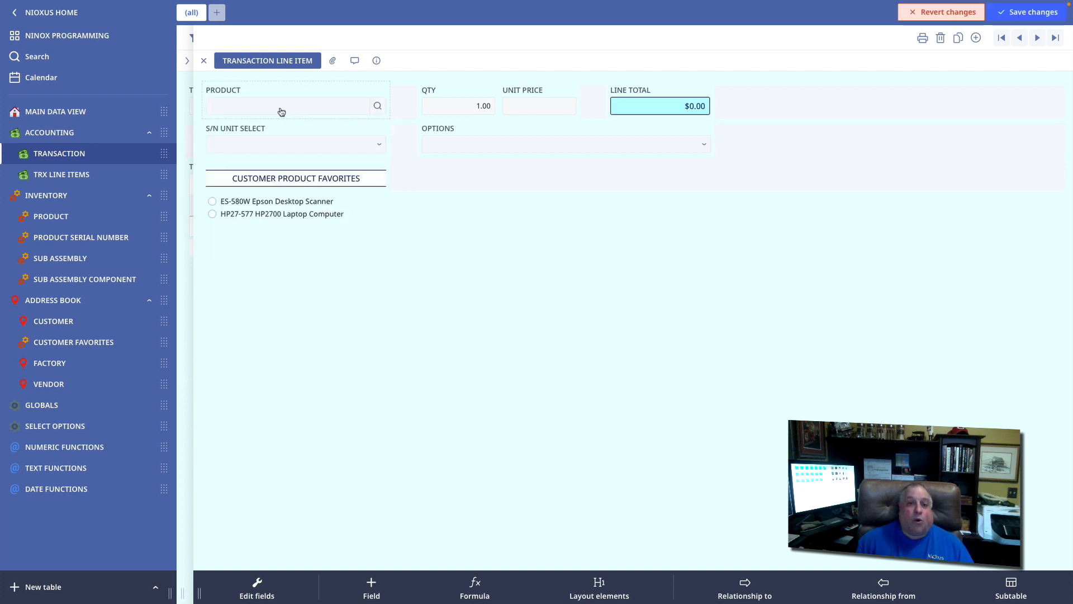
Review the full list of selectable records for the line item's PRODUCT field and leave it without choosing one
{"action": "left_click", "coordinate": [347, 105]}
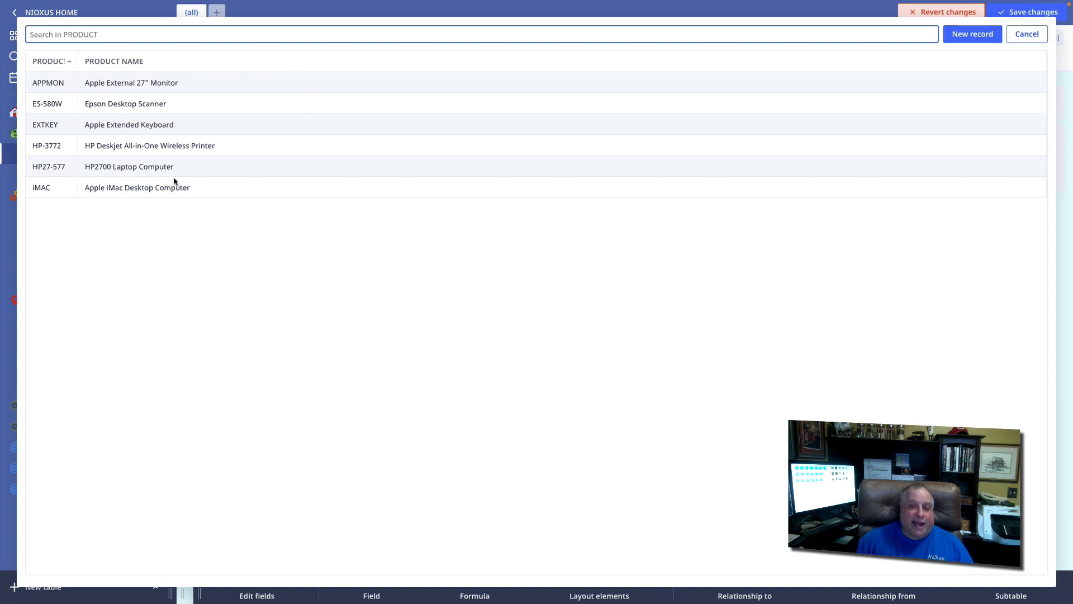
{"action": "left_click", "coordinate": [1027, 34]}
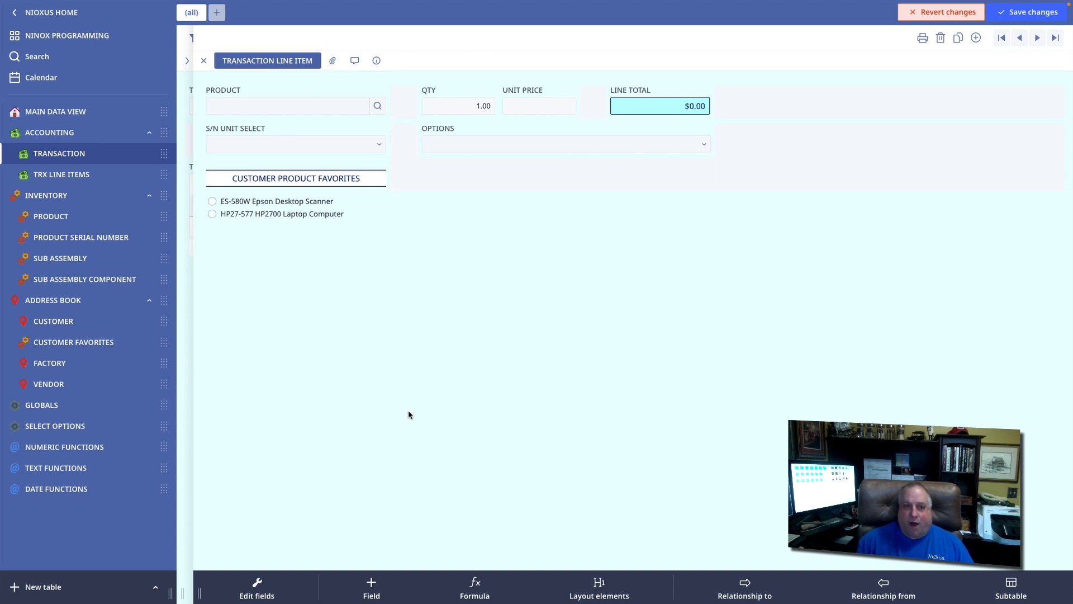
{"action": "key", "text": "Escape"}
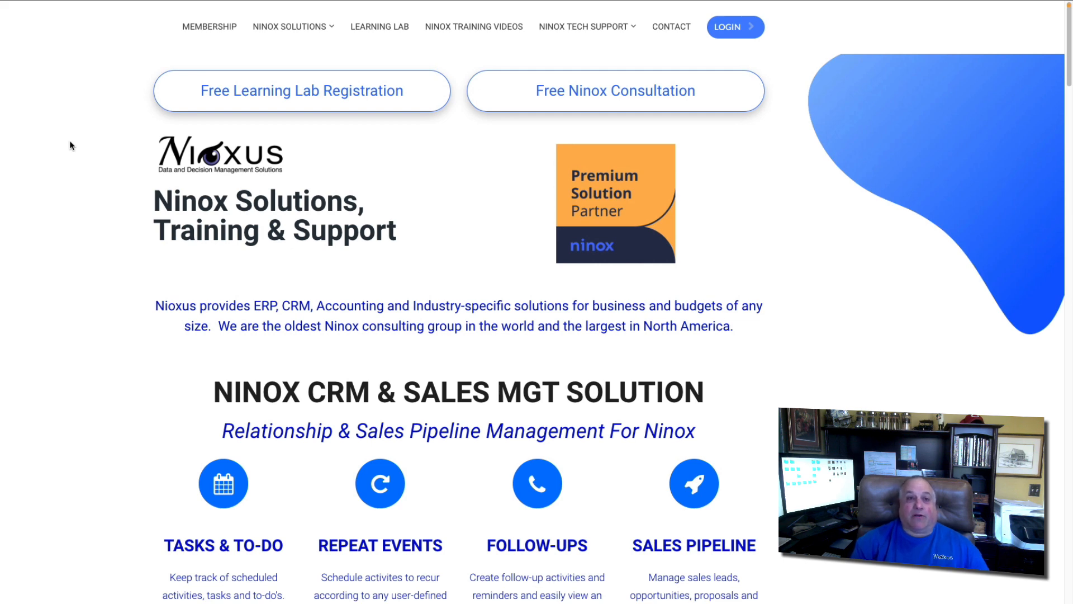
On the Nioxus website, view the Ninox solutions and tech support offerings, and open the Free Learning Lab Registration page
{"action": "mouse_move", "coordinate": [268, 31]}
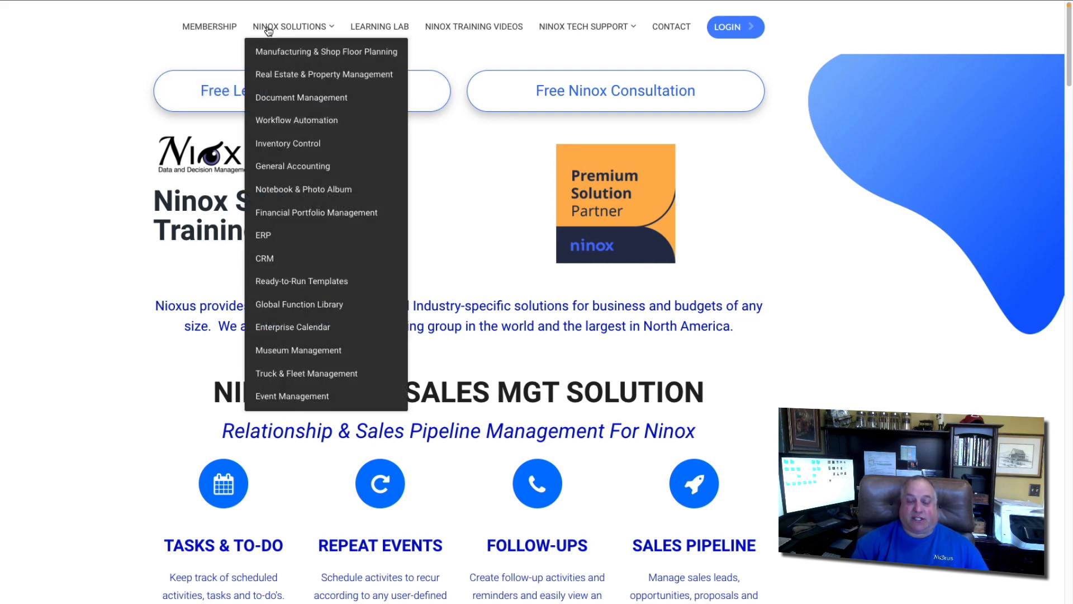
{"action": "mouse_move", "coordinate": [576, 31]}
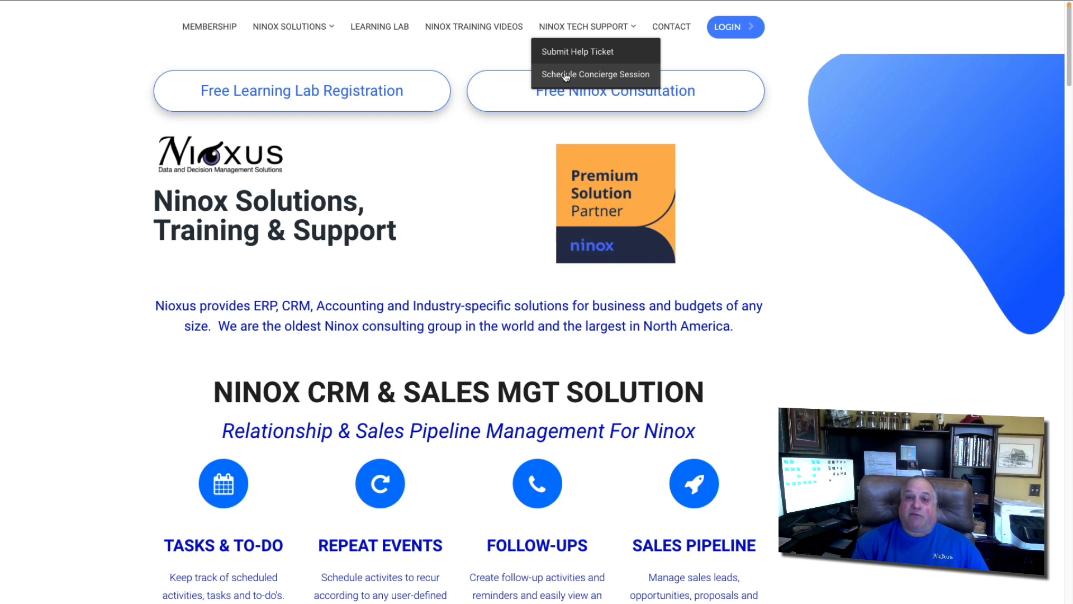
{"action": "left_click", "coordinate": [337, 95]}
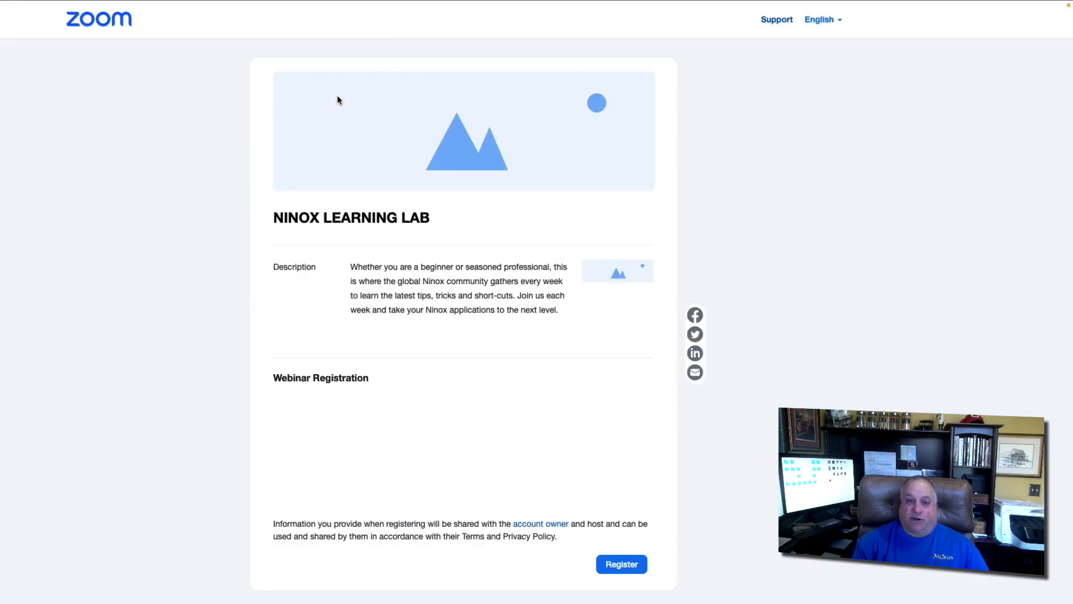